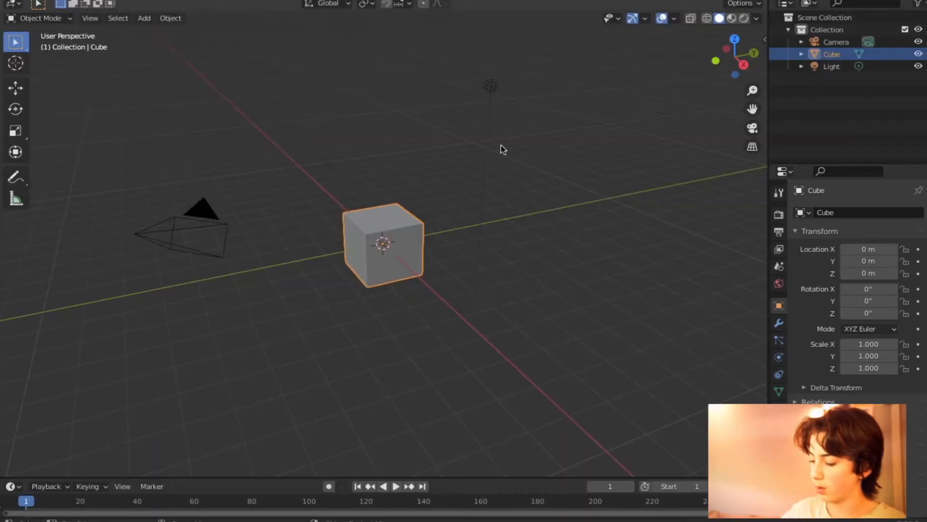
Step: Select the light, the camera and the cube one after another, ending with the cube selected
click(490, 87)
click(194, 208)
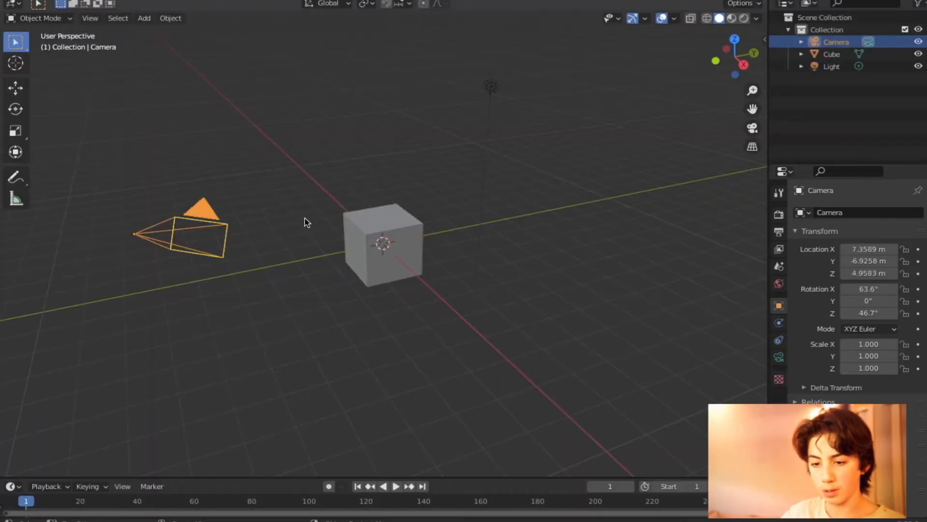
click(377, 226)
click(492, 89)
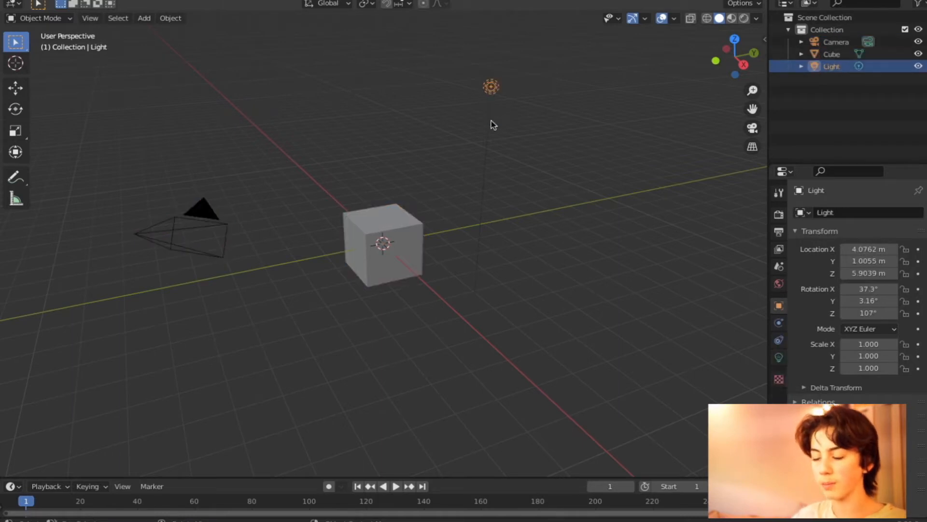
click(381, 223)
Step: Examine the cube and the surrounding scene from several angles and distances
middle_drag(384, 225, 508, 199)
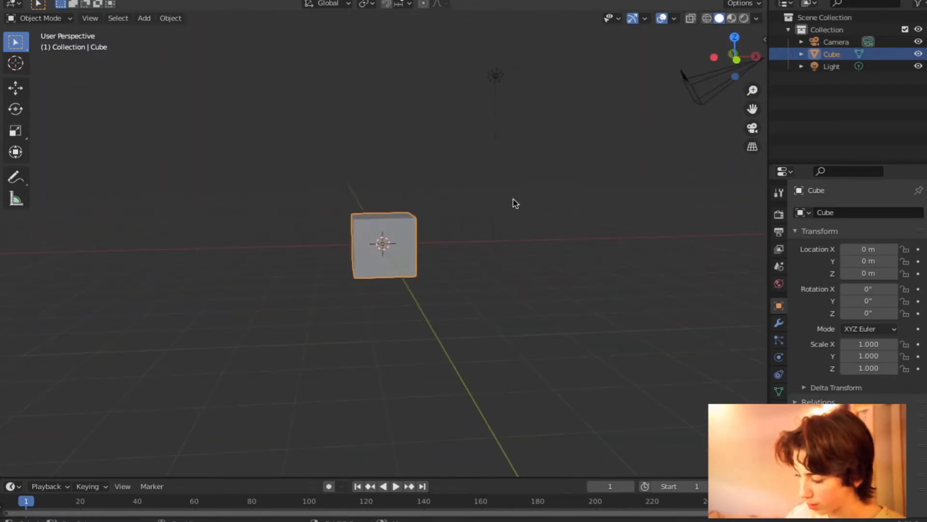
middle_drag(515, 203, 489, 228)
scroll(483, 202, down, 3)
shift+middle_drag(476, 169, 464, 220)
right_click(389, 251)
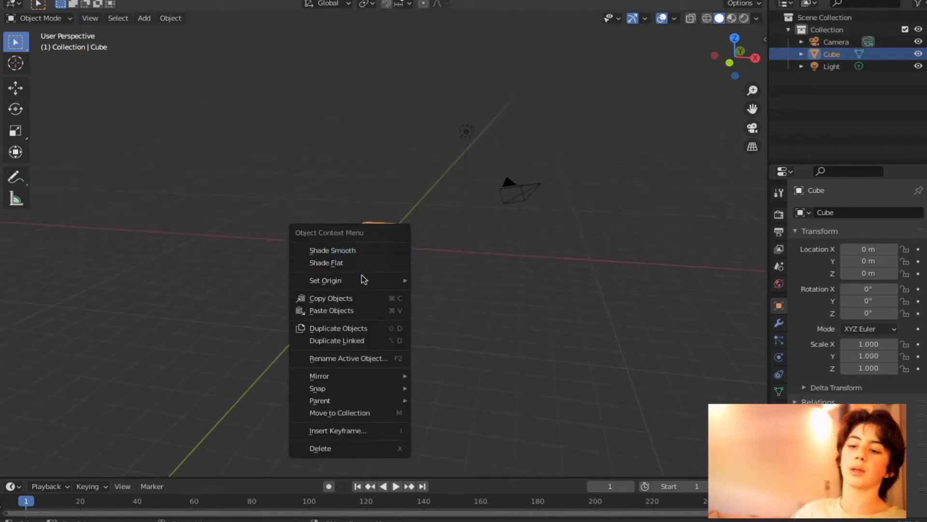
key(Escape)
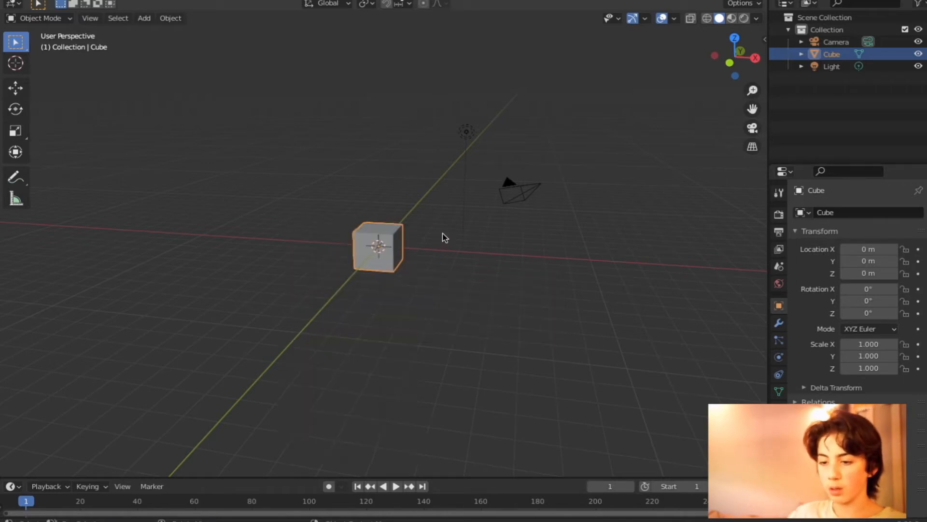
scroll(441, 236, up, 10)
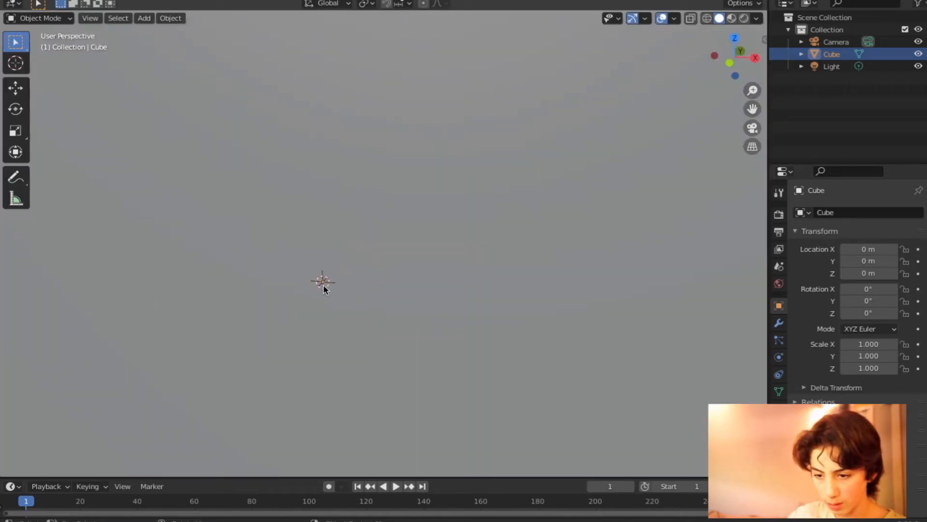
scroll(322, 285, down, 10)
Step: Try moving the cube freely, along the X, Y and Z axes, and across the ground plane with Z locked
key(g)
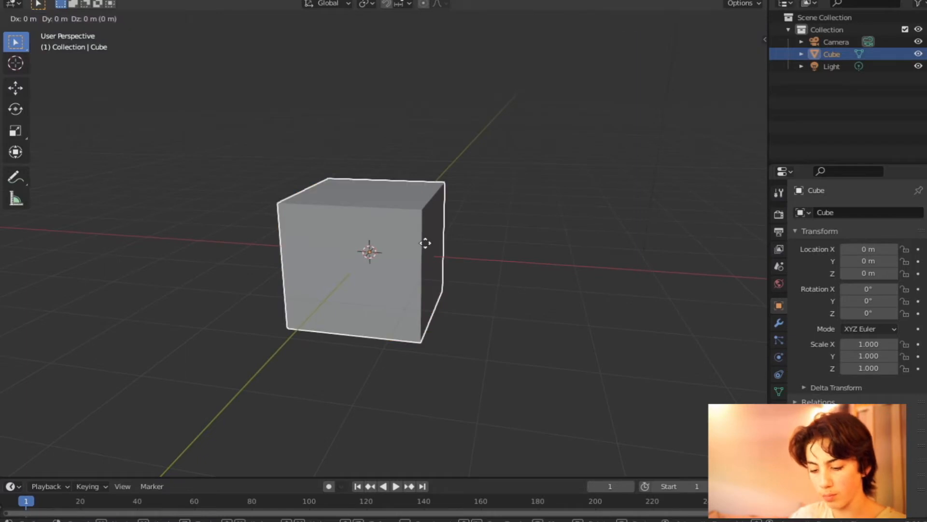
right_click(425, 242)
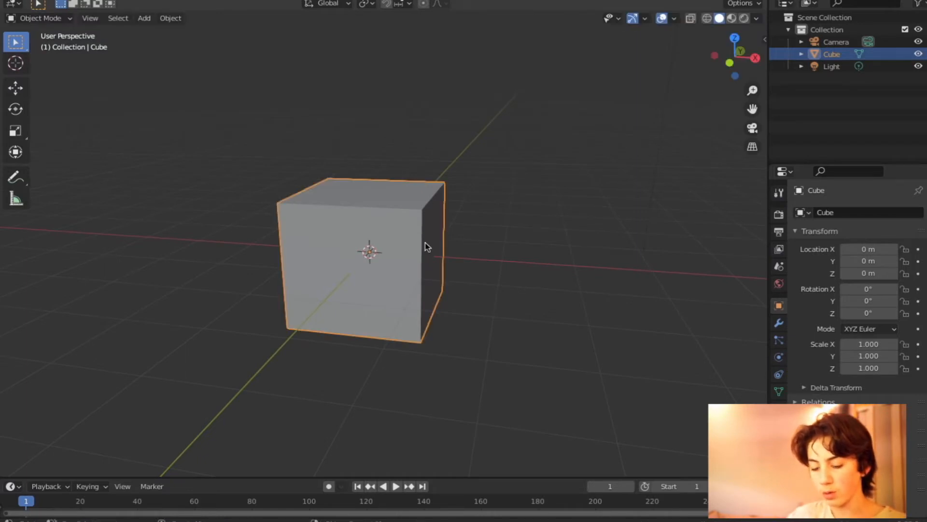
key(g)
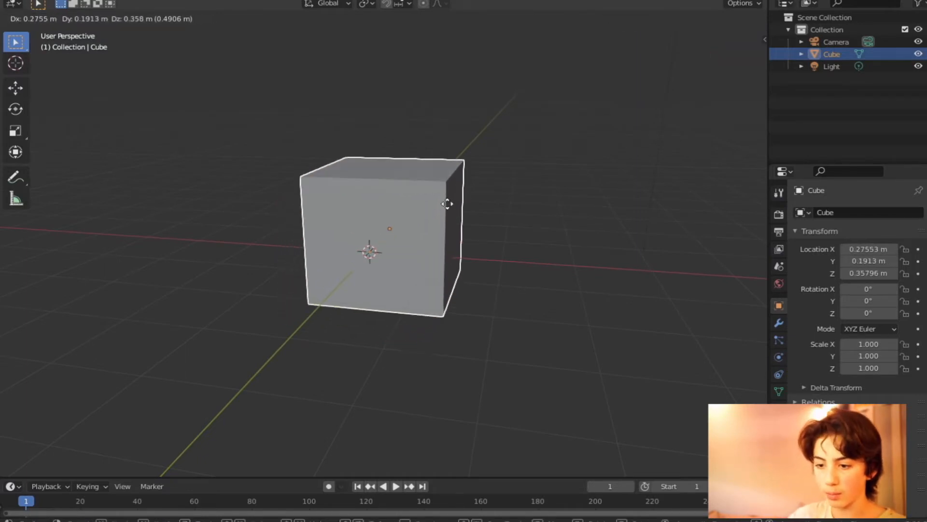
key(x)
key(y)
key(z)
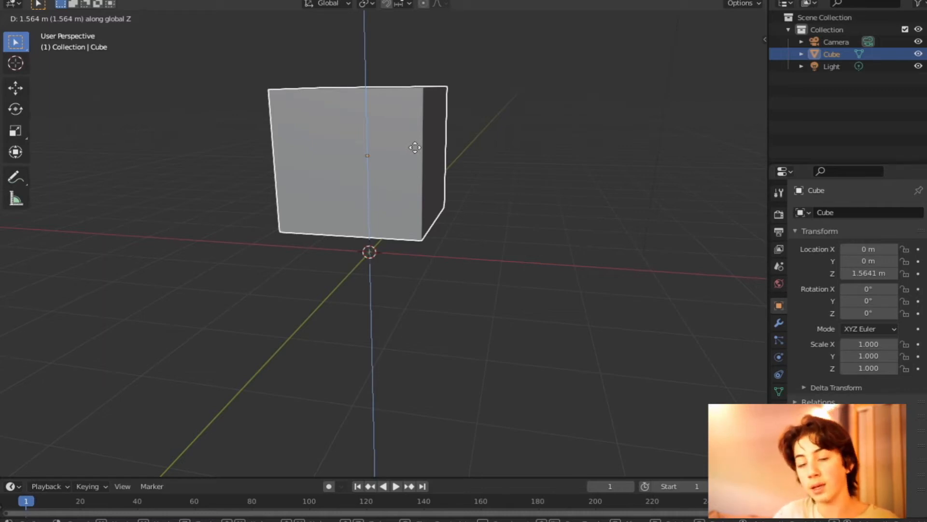
key(shift+z)
key(shift+z)
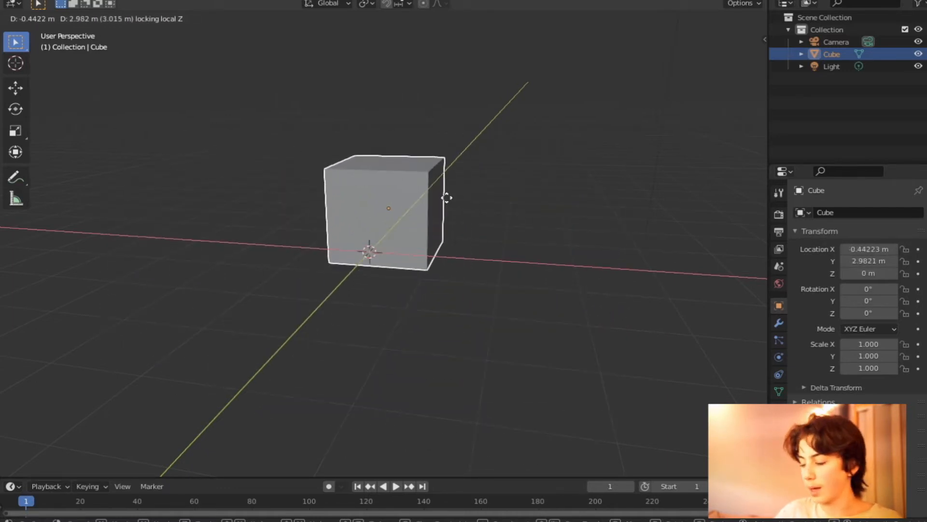
click(447, 198)
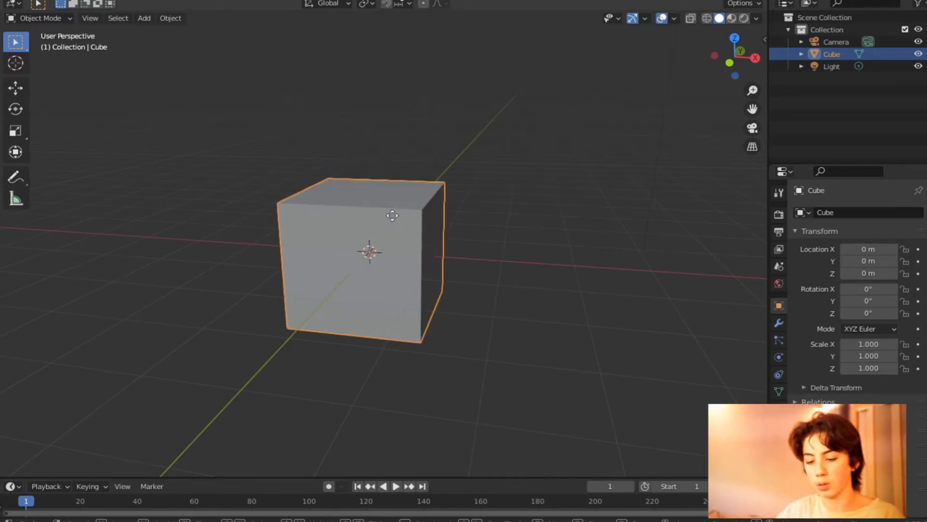
key(g)
key(shift+z)
right_click(350, 157)
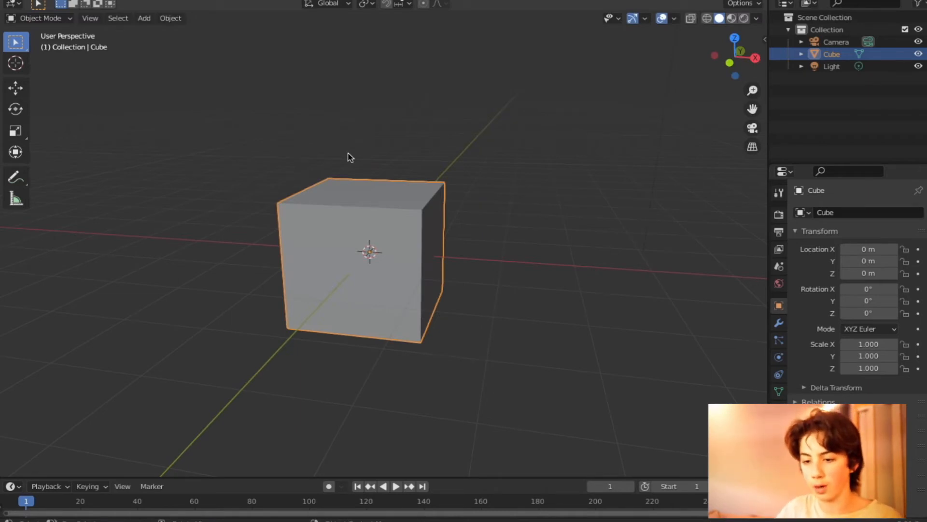
Step: Move the cube across the ground plane with Z locked, to about X 0.62 m and Y 2.04 m
key(g)
key(shift+z)
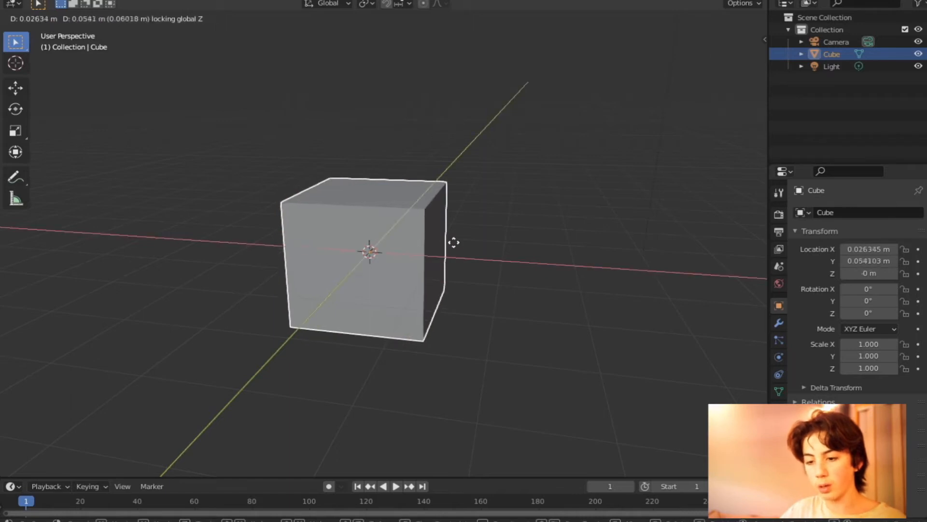
click(513, 217)
Step: Set the cube's origin to the 3D cursor
scroll(483, 230, up, 6)
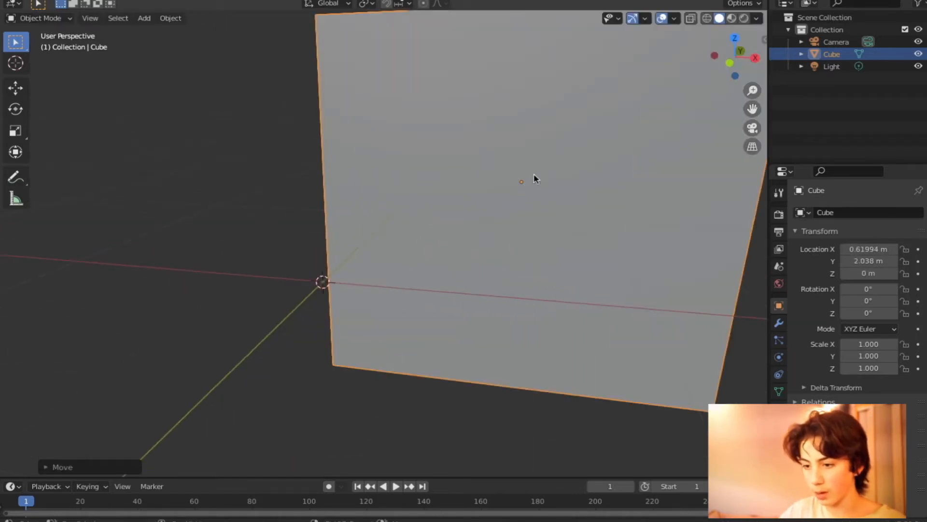
shift+middle_drag(533, 175, 440, 183)
right_click(436, 170)
mouse_move(424, 201)
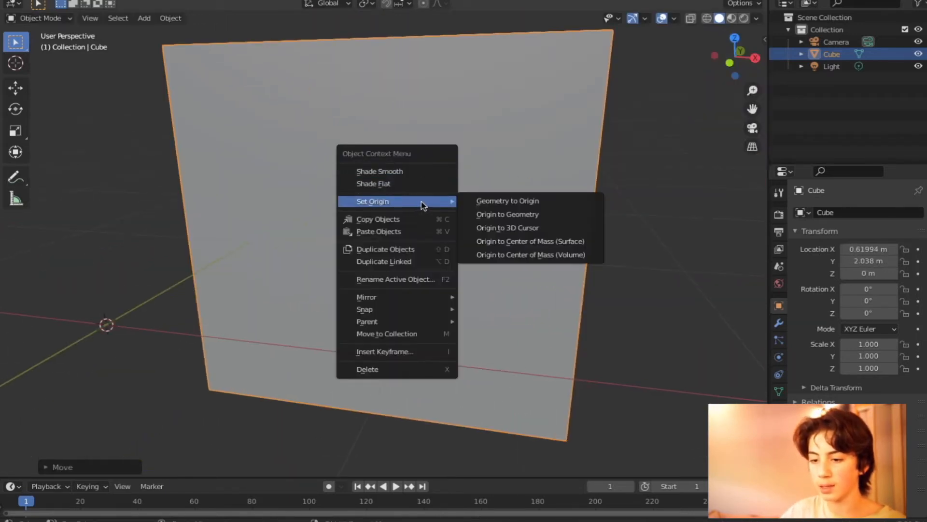
click(517, 227)
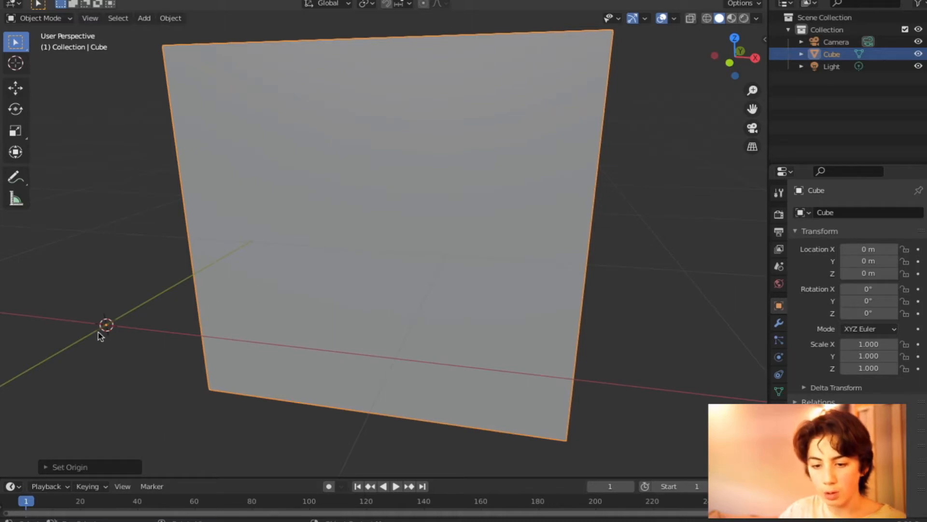
Step: Try rotating the cube about its offset origin, freely and around the global Z, X and Y axes
scroll(368, 292, down, 5)
key(r)
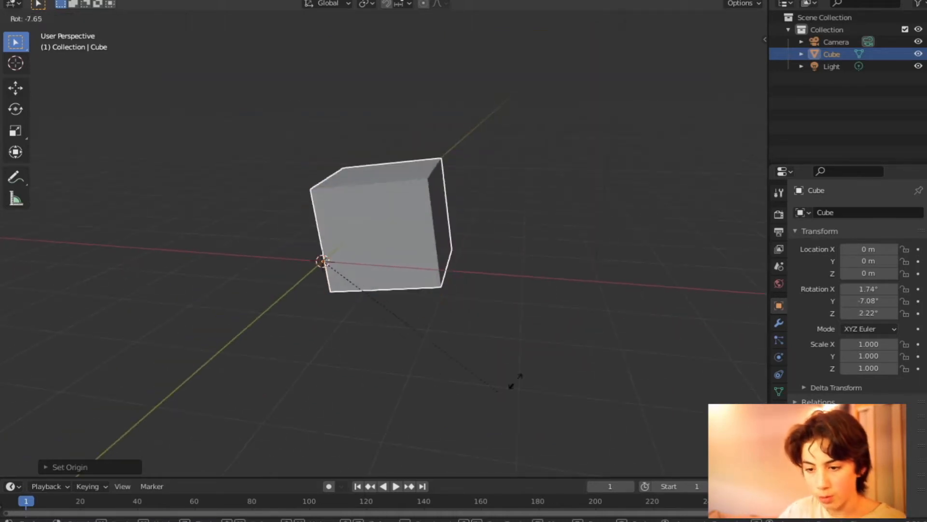
key(Escape)
middle_drag(446, 190, 462, 312)
key(r)
key(z)
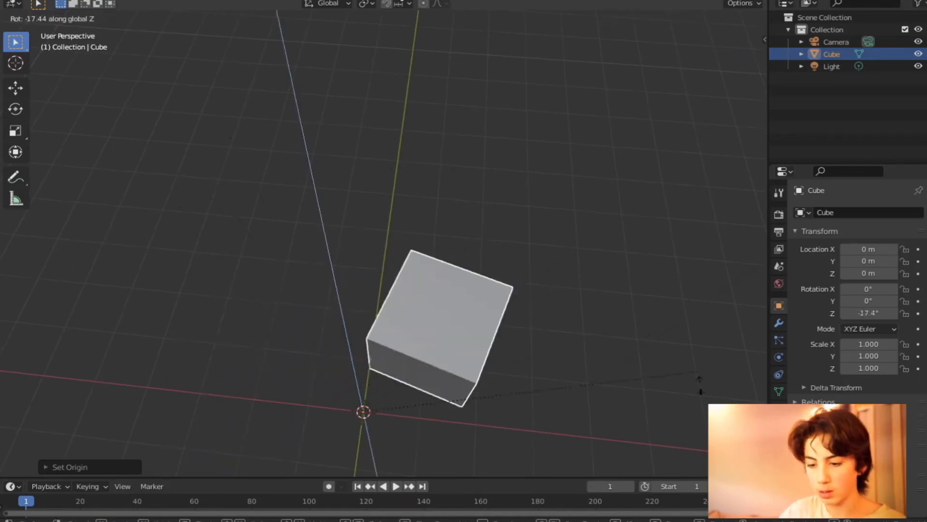
key(x)
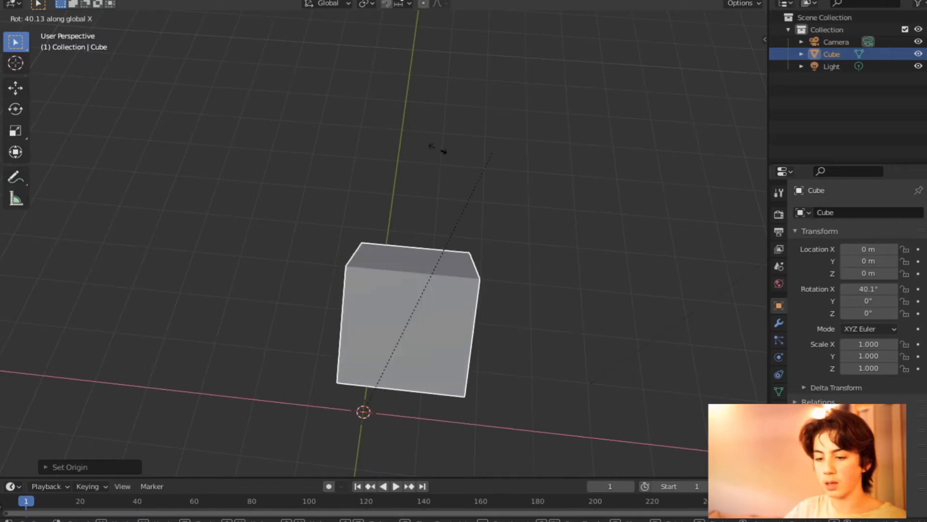
key(y)
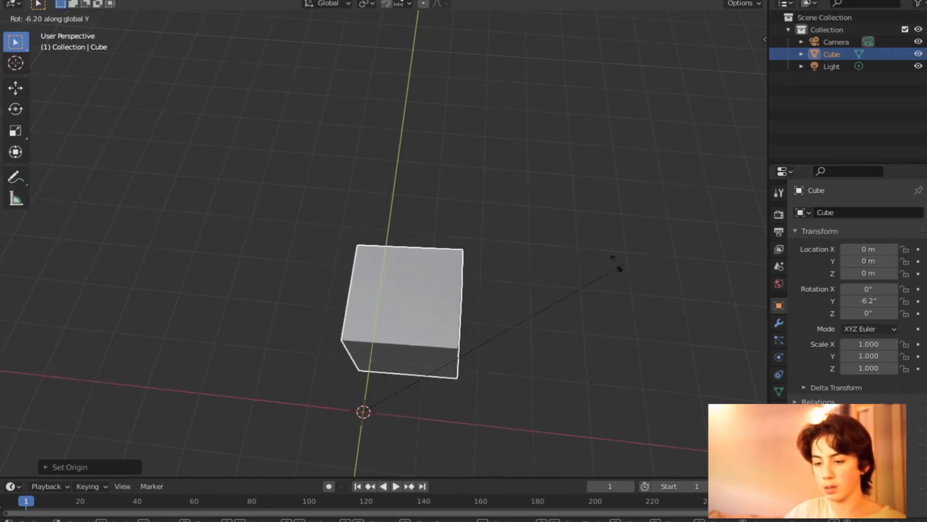
key(Escape)
Step: Try a trackball rotation of the cube about its offset origin
key(r)
key(r)
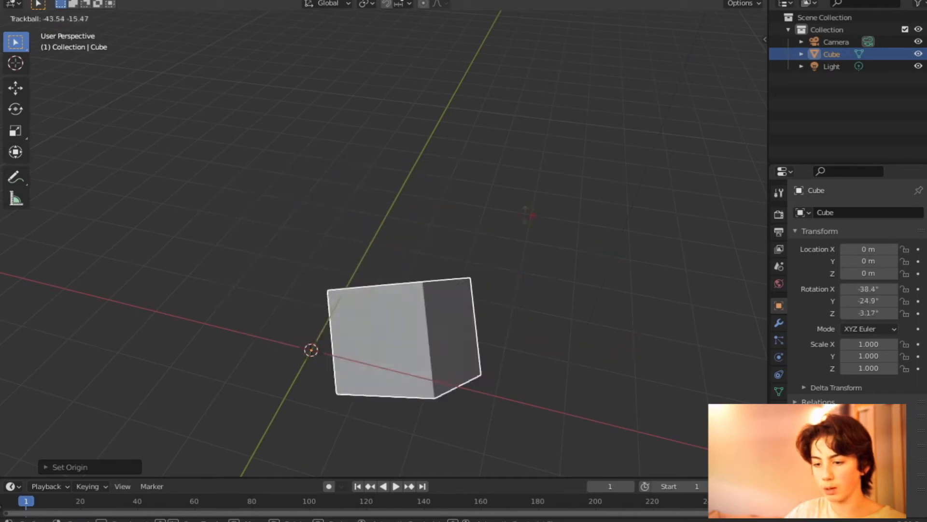
key(Escape)
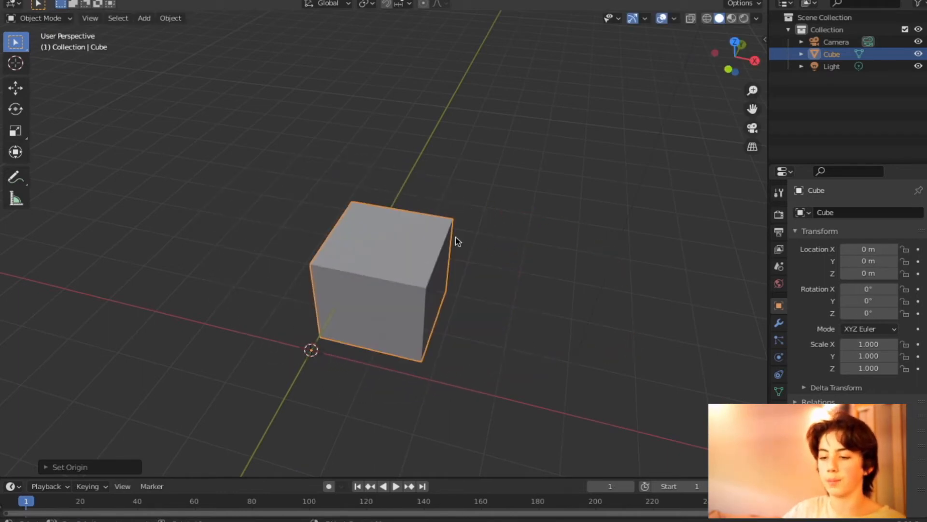
Step: Place the 3D cursor away from the cube, and snap it back to the world origin
shift+middle_drag(415, 256, 463, 221)
scroll(417, 308, up, 10)
scroll(493, 107, down, 6)
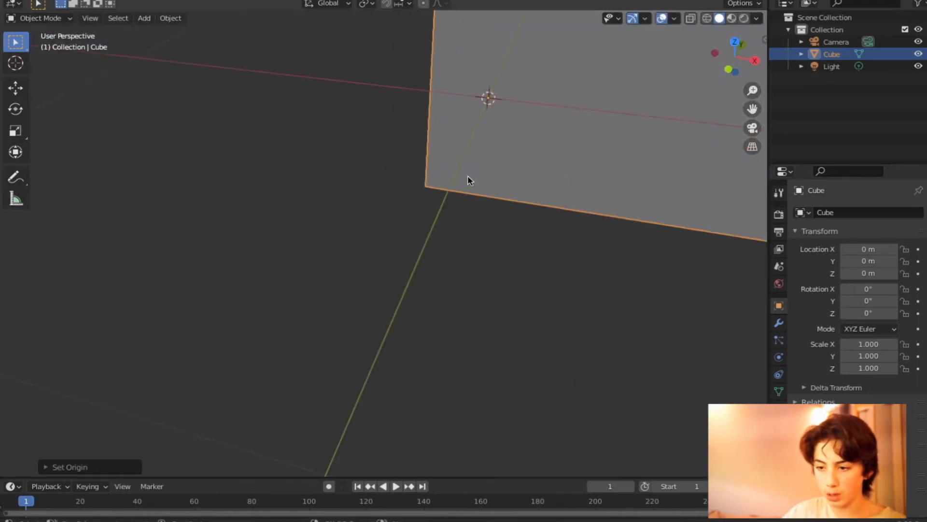
scroll(448, 135, down, 5)
mouse_move(290, 172)
shift+right_down()
mouse_move(275, 176)
mouse_move(292, 185)
shift+right_up()
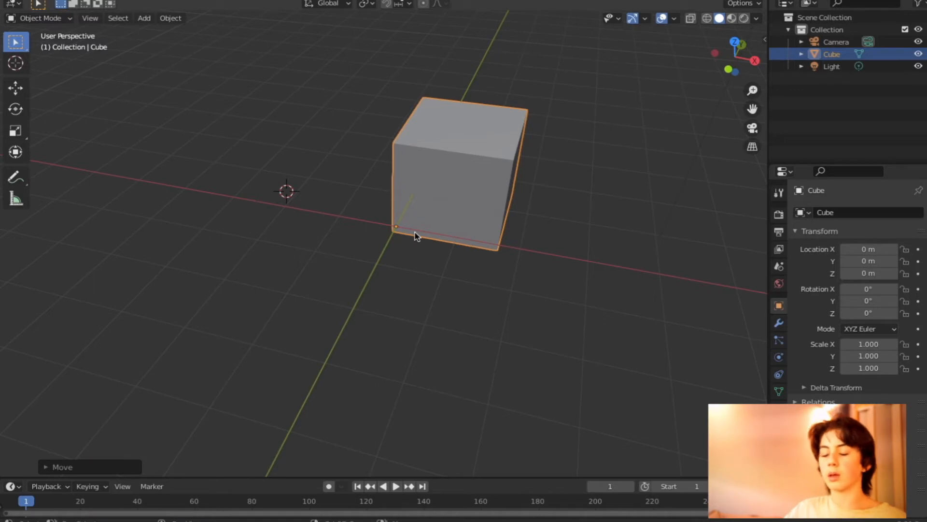
key(shift+s)
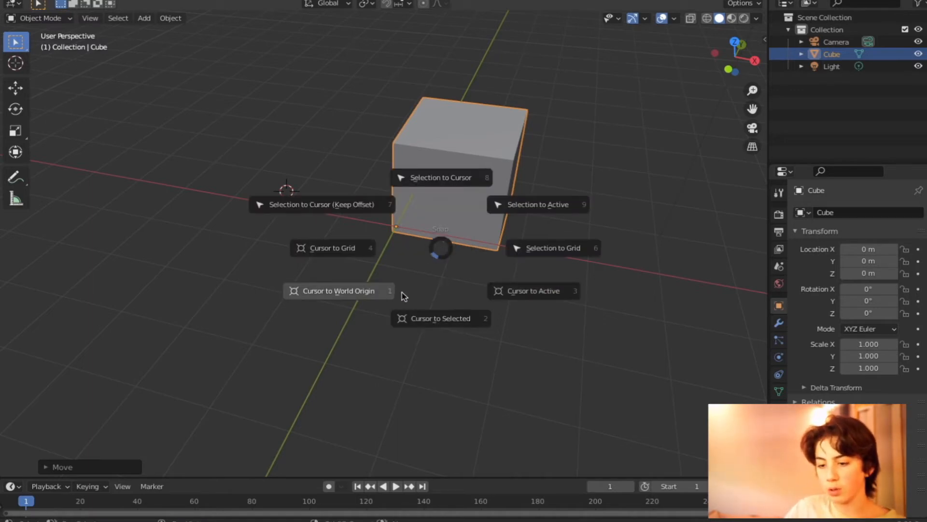
click(368, 292)
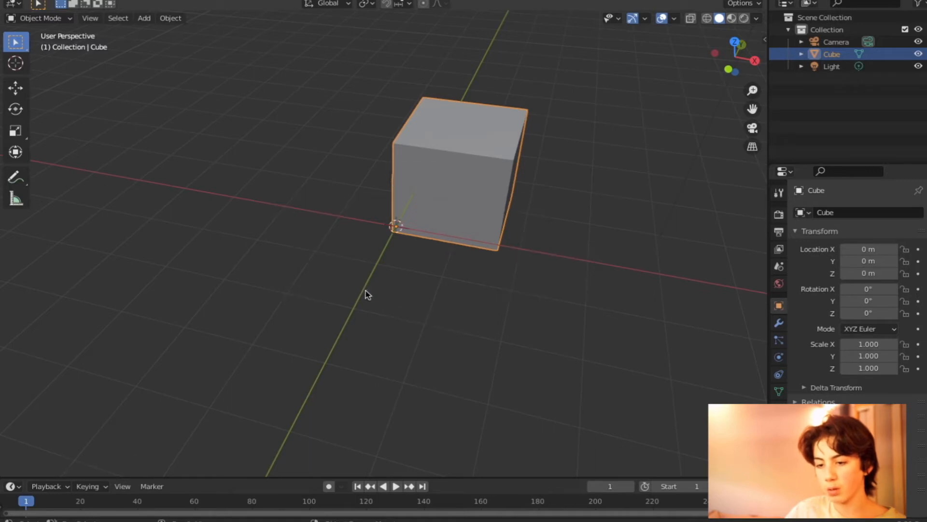
Step: Move the cube across the ground plane, farther from the world origin, to about X 2.07 m and Y 6.41 m
scroll(429, 202, up, 2)
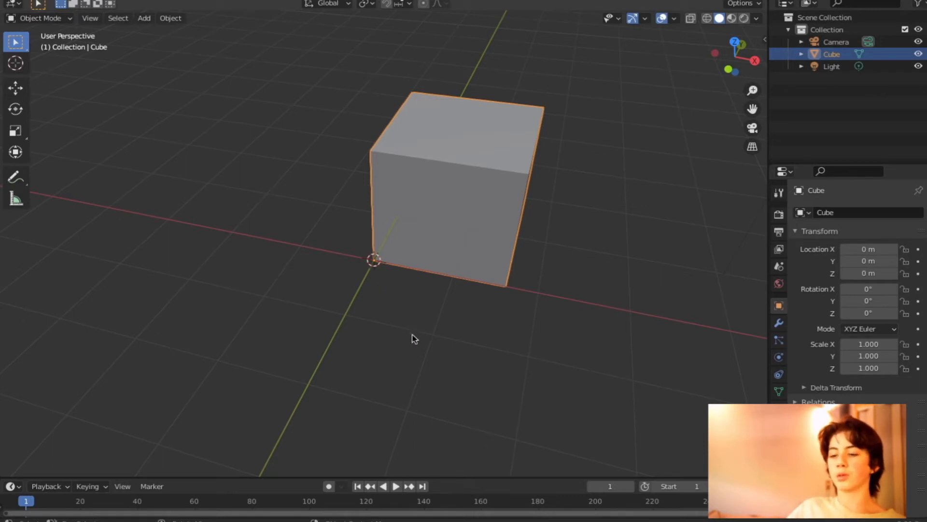
scroll(468, 241, down, 1)
shift+middle_drag(445, 233, 407, 267)
key(g)
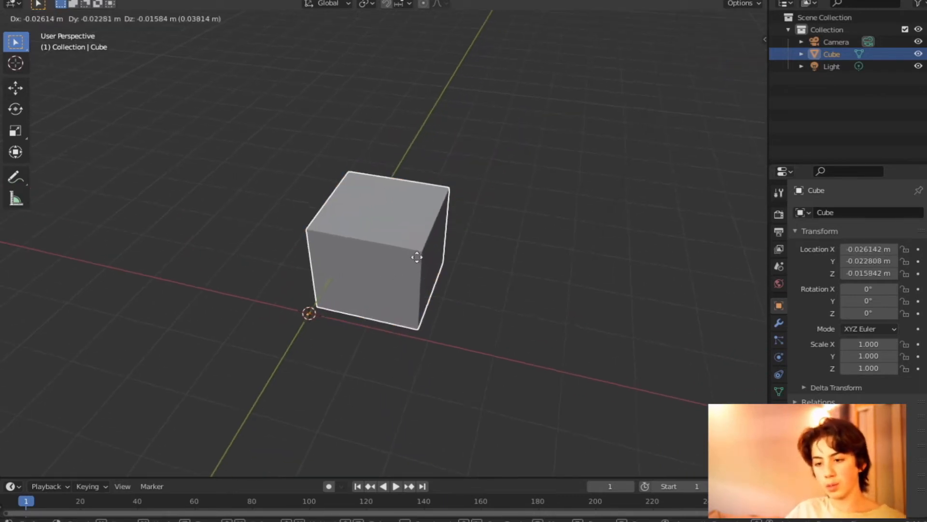
click(683, 48)
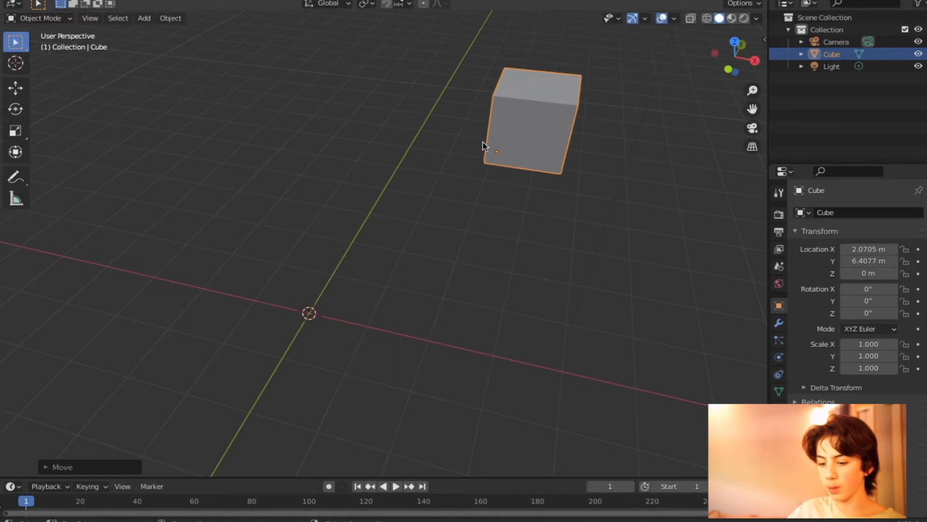
Step: Set the moved cube's origin to the 3D cursor at the world origin
right_click(505, 122)
mouse_move(515, 116)
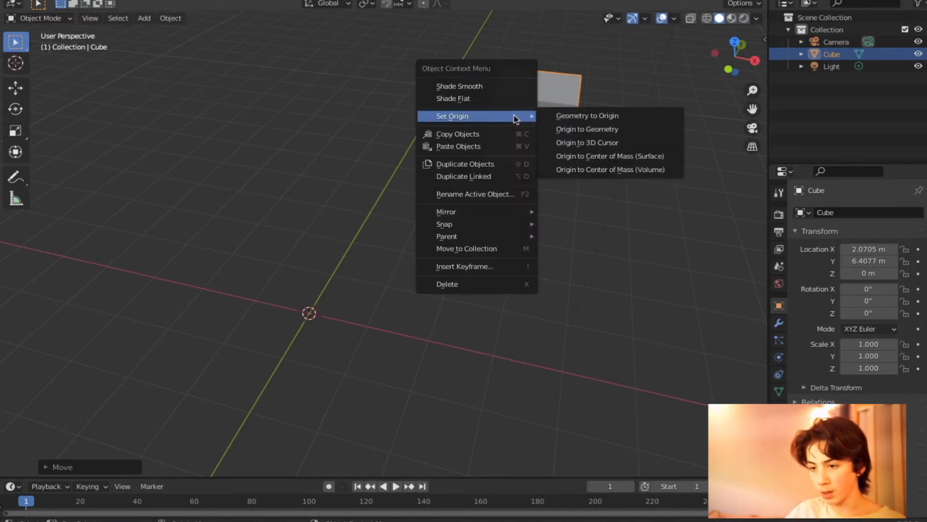
click(581, 143)
Step: Try rotating the cube around the global Z axis about its distant origin
key(r)
key(z)
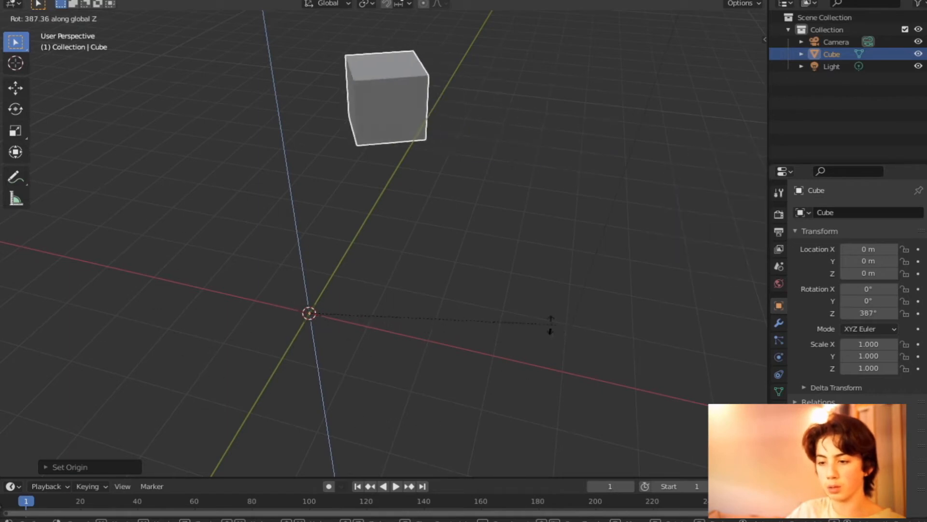
right_click(509, 374)
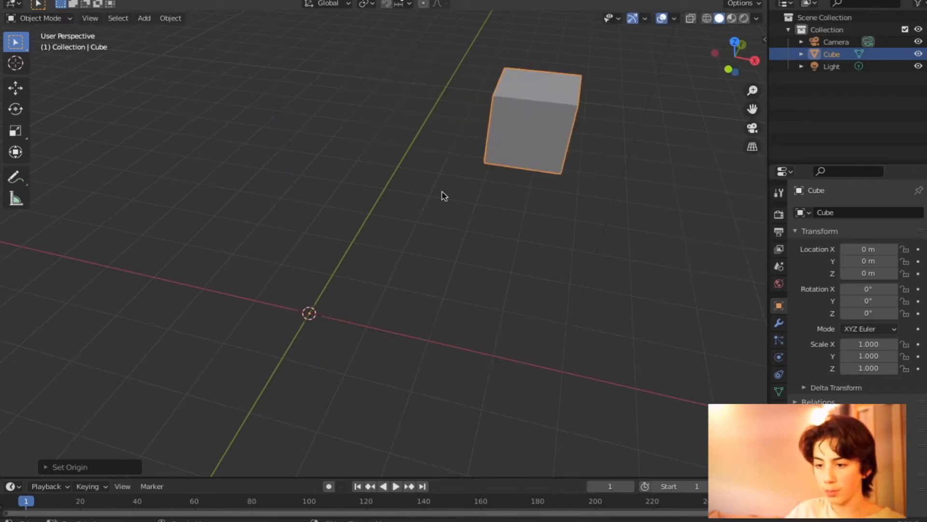
Step: Try scaling and then freely rotating the cube about its distant origin at the 3D cursor
scroll(392, 312, down, 3)
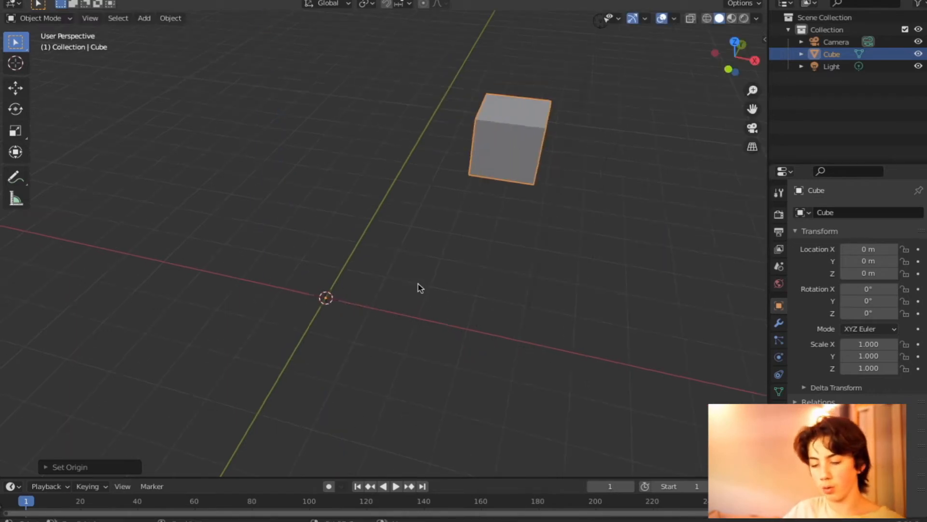
key(s)
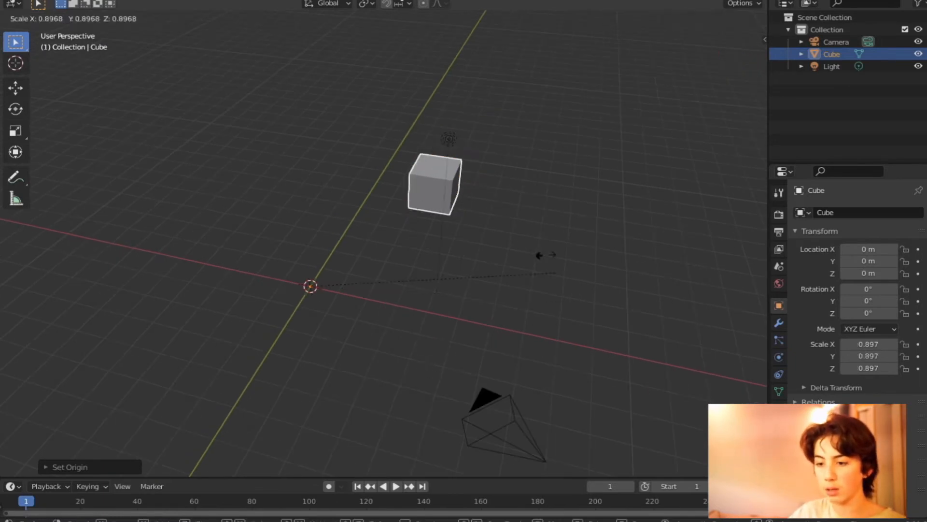
right_click(517, 238)
key(r)
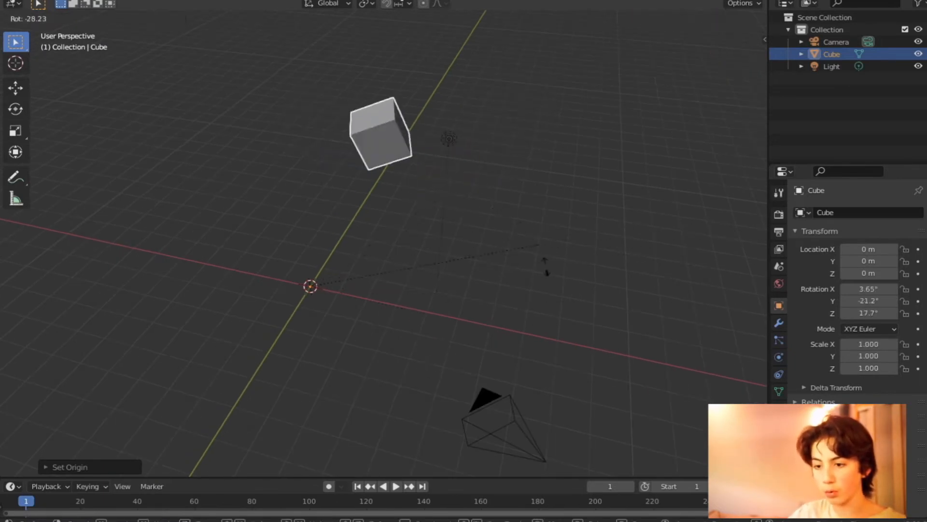
right_click(459, 258)
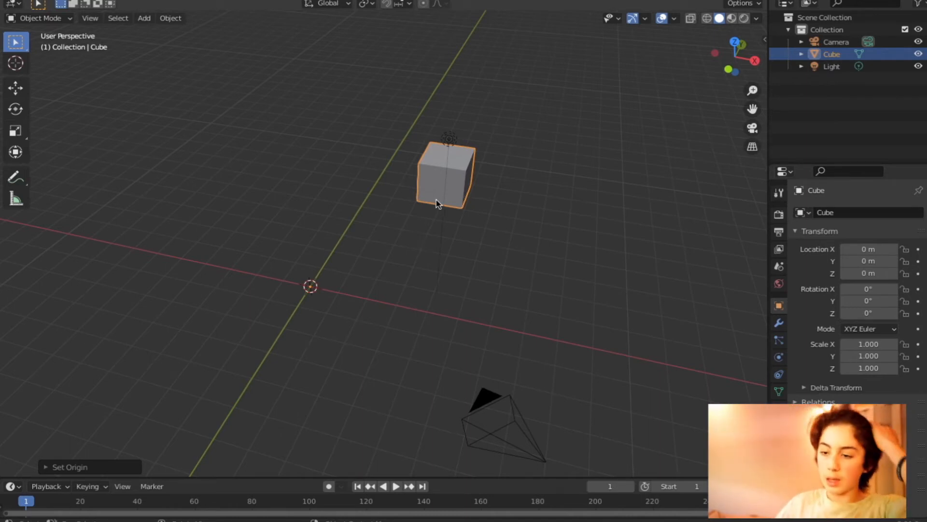
Step: Undo the cube's origin change and reset its location to the world origin
key(ctrl+z)
key(alt+g)
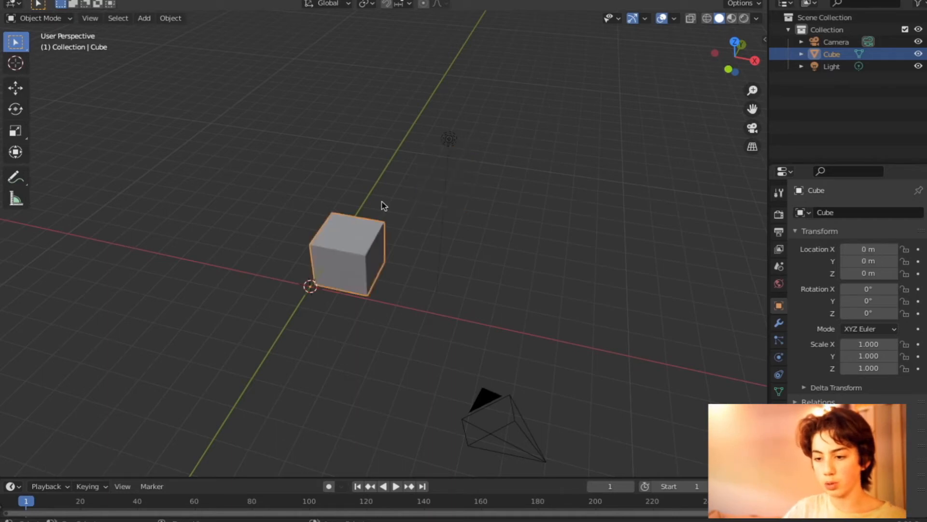
key(ctrl+z)
key(ctrl+z)
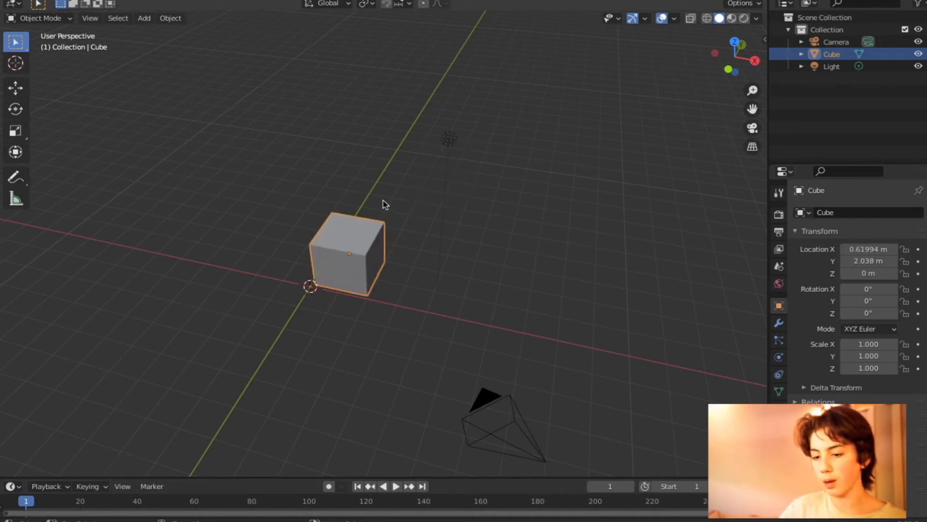
click(326, 287)
middle_drag(327, 287, 457, 196)
Step: Select the light and compare the rendered, solid and material preview viewport shading modes, ending in rendered
click(412, 147)
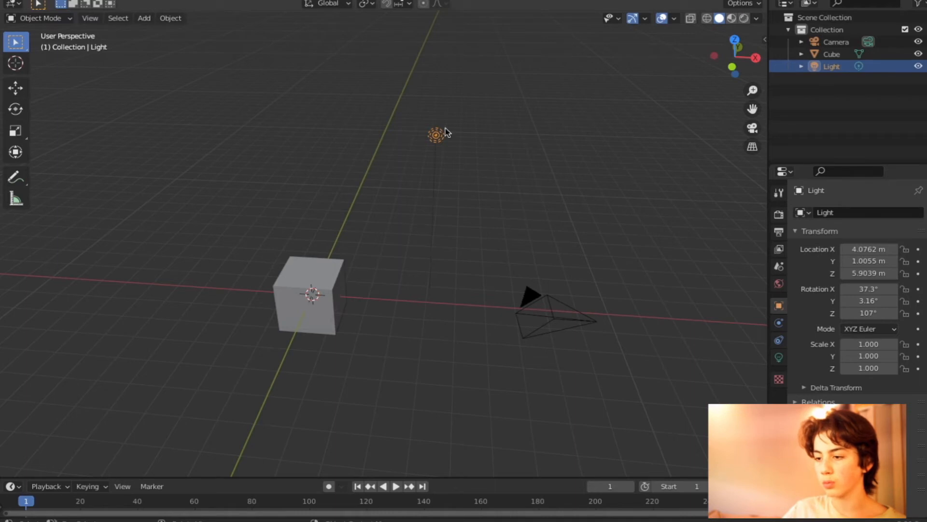
click(744, 18)
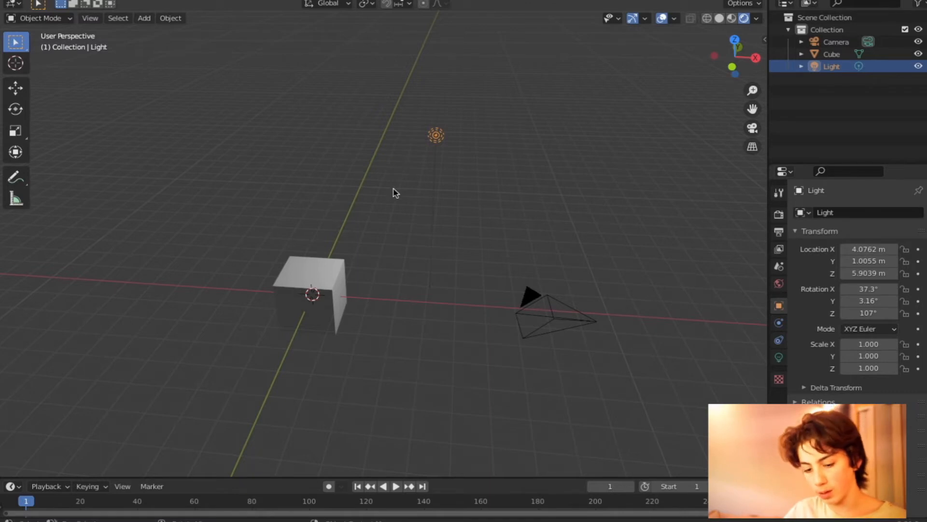
key(z)
key(z)
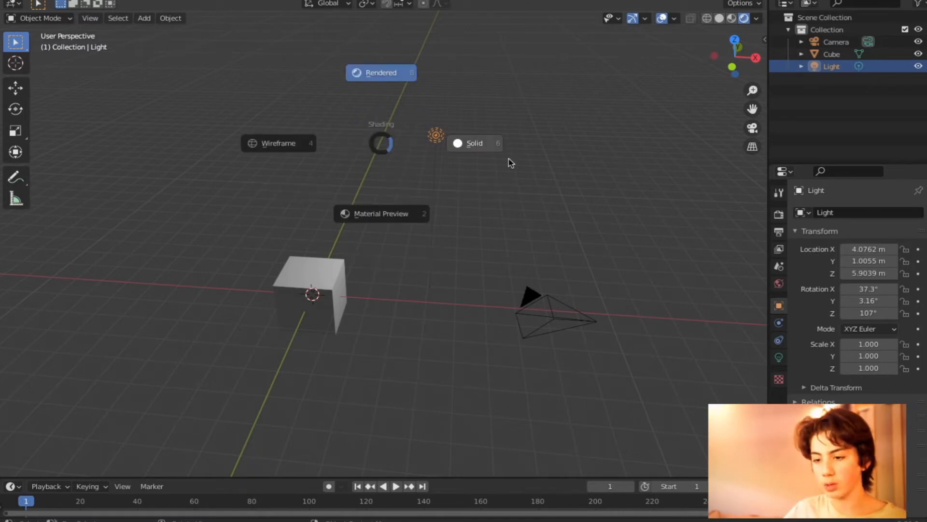
click(506, 162)
key(z)
click(409, 222)
key(z)
click(410, 131)
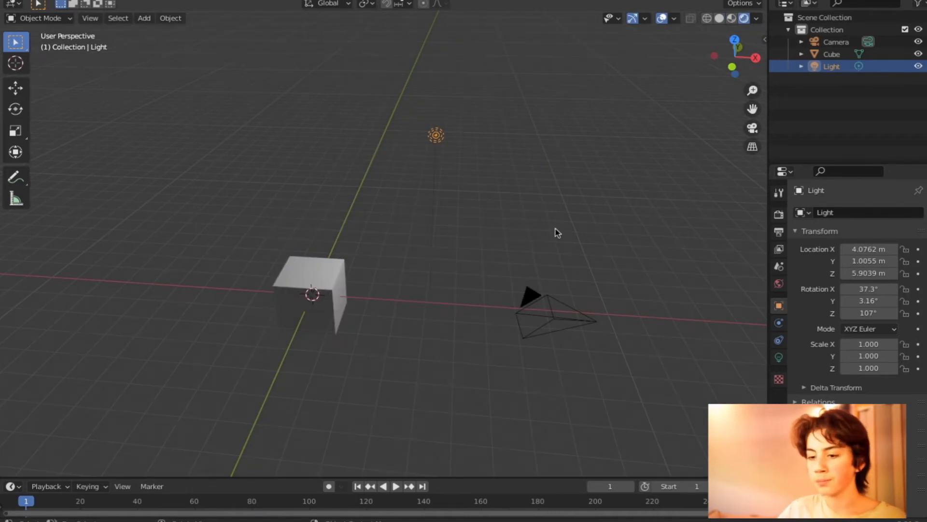
mouse_move(511, 231)
middle_down()
mouse_move(477, 235)
mouse_move(480, 223)
middle_up()
key(z)
click(356, 154)
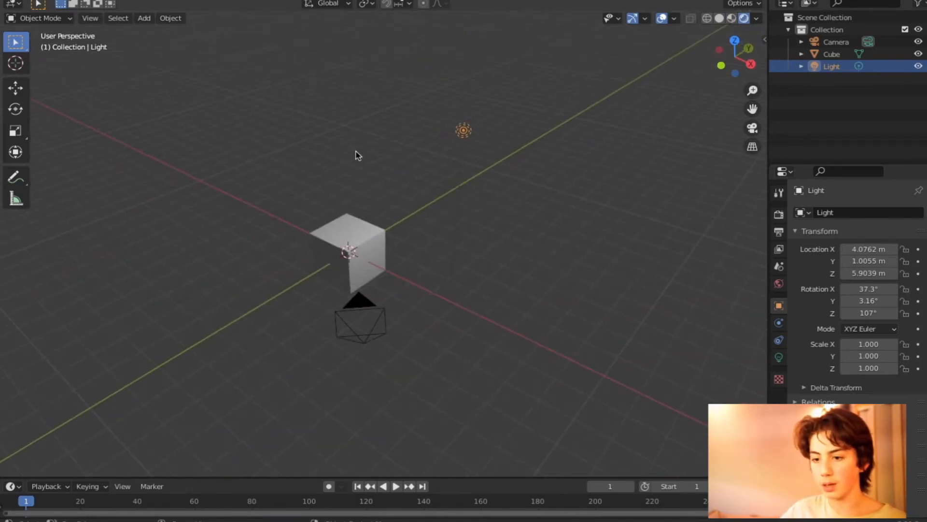
Step: Select the camera and look through it to check how the cube is framed
click(365, 299)
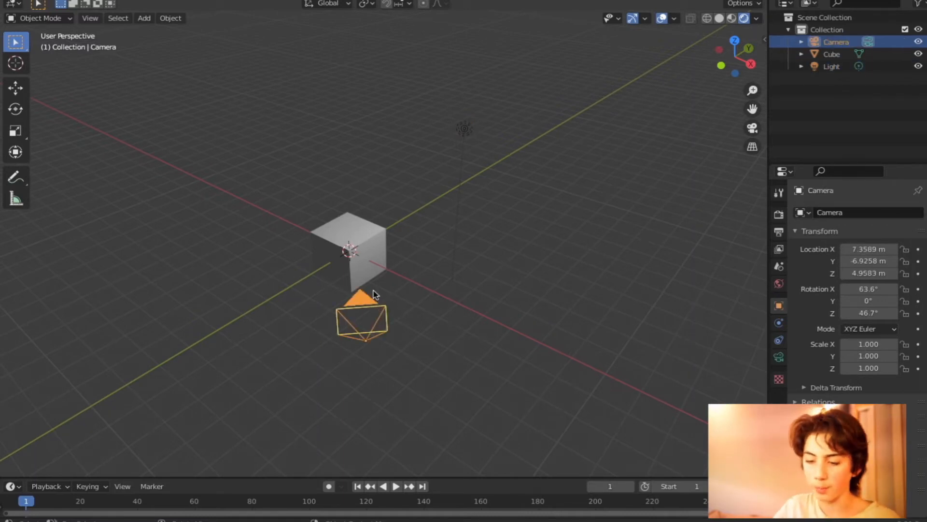
click(752, 128)
scroll(408, 250, up, 3)
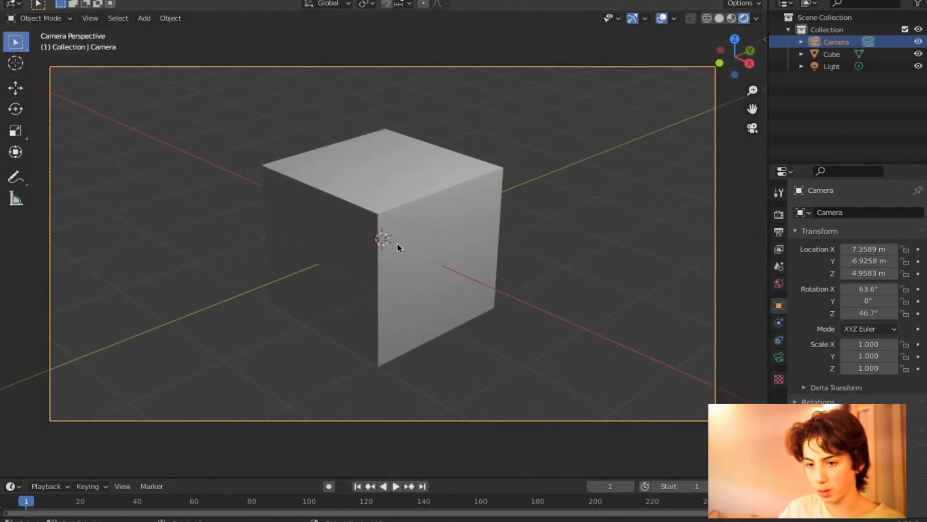
scroll(378, 240, down, 3)
middle_drag(379, 240, 434, 266)
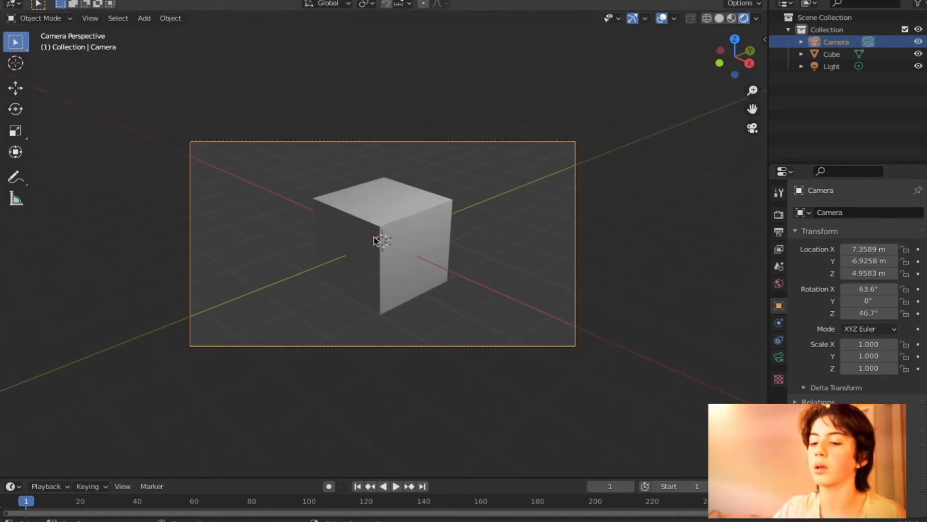
scroll(372, 242, down, 3)
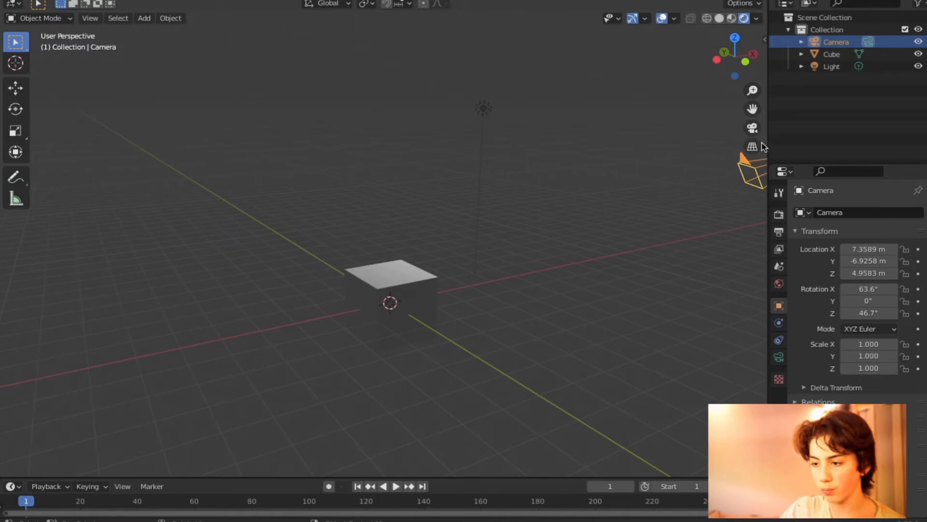
click(752, 128)
Step: Render a still image from the camera, inspect it, and close the render
click(81, 1)
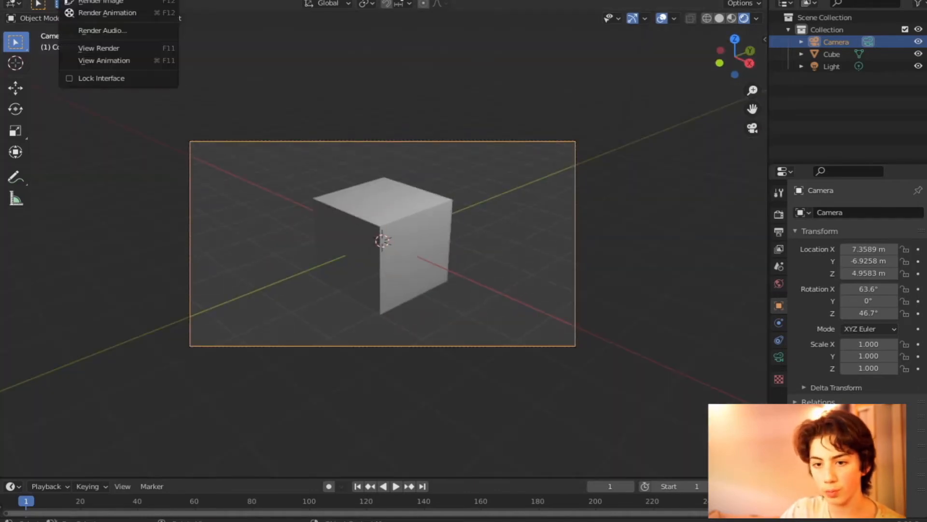
click(81, 2)
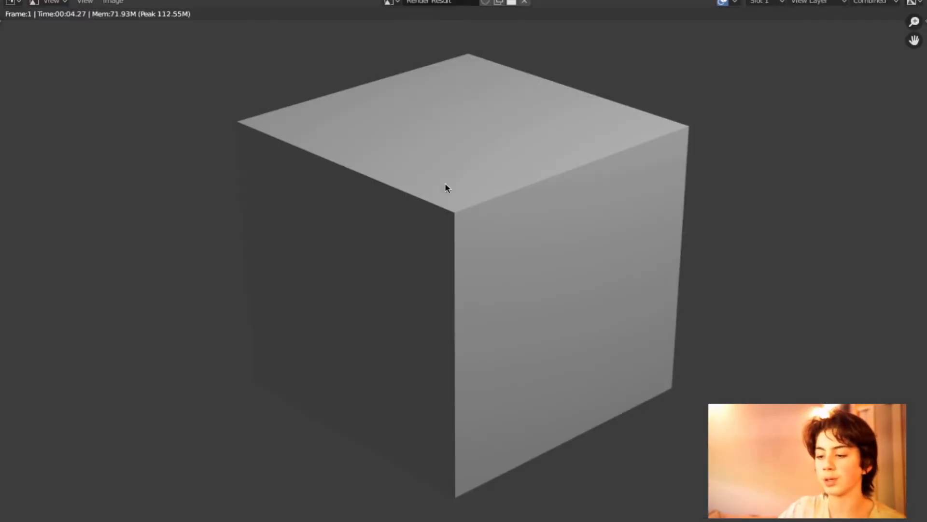
scroll(445, 209, down, 1)
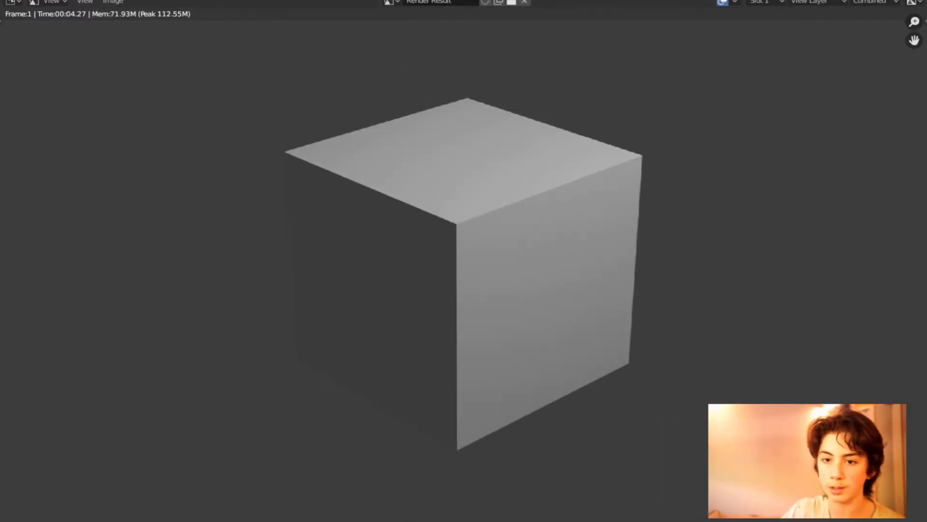
key(Escape)
Step: Leave the camera view and select the cube for a closer look
middle_drag(439, 211, 490, 226)
click(410, 249)
scroll(442, 243, up, 3)
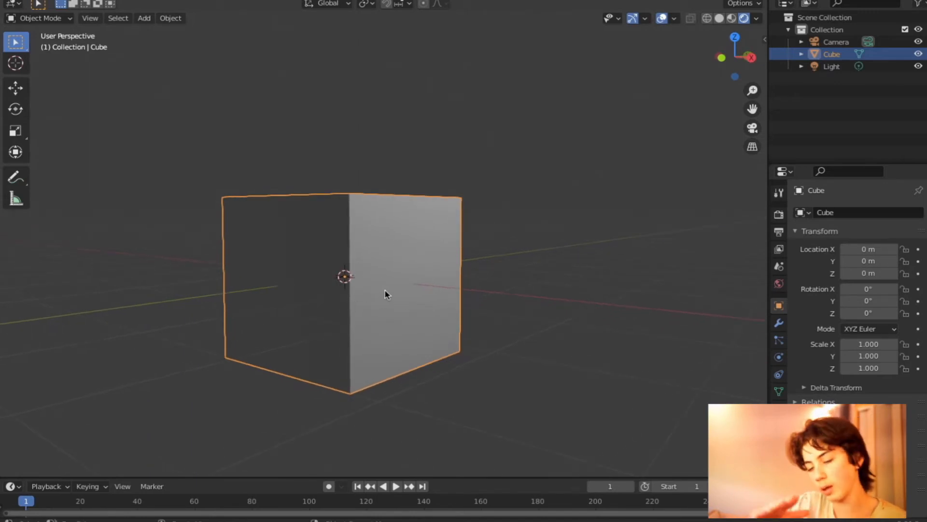
Step: Try moving the cube 1 m up along the global Z axis
key(g)
key(z)
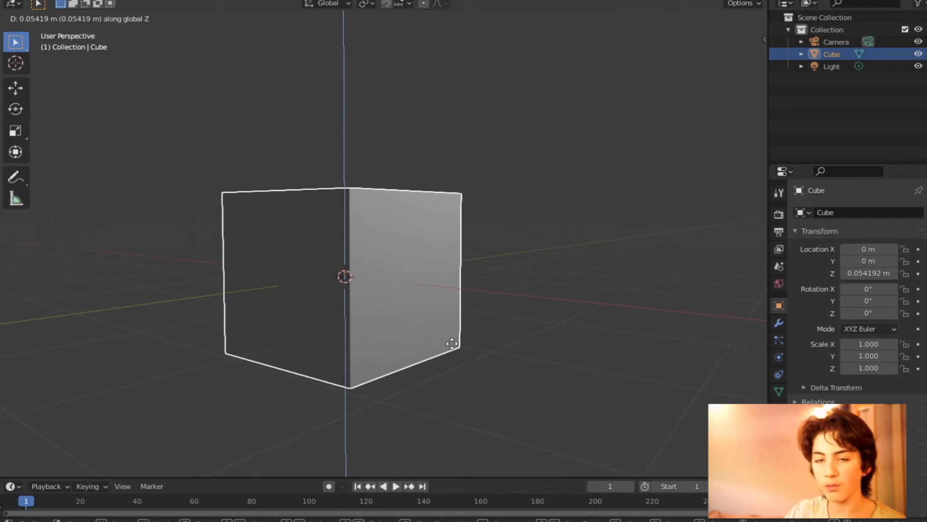
text(1)
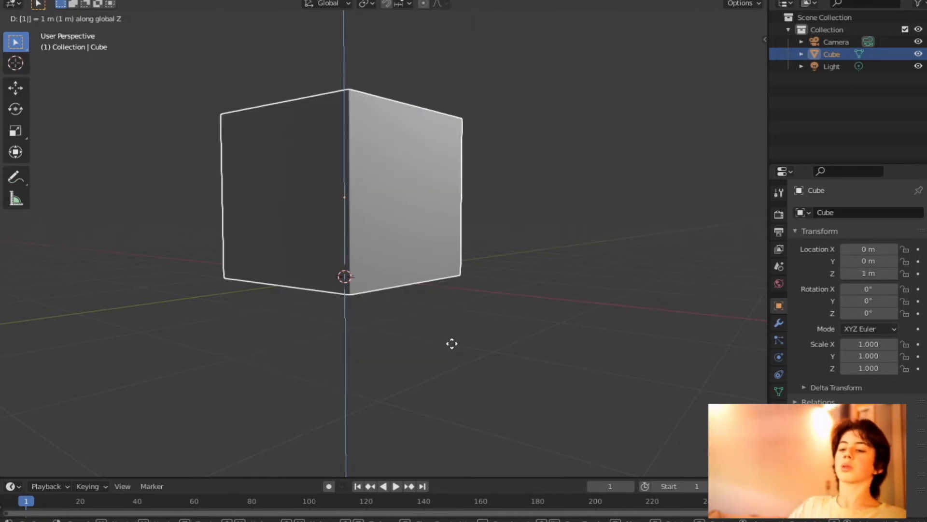
key(Escape)
Step: Move the cube slightly down along the global Z axis, to about Z -0.33 m
scroll(452, 343, down, 4)
middle_drag(473, 364, 380, 380)
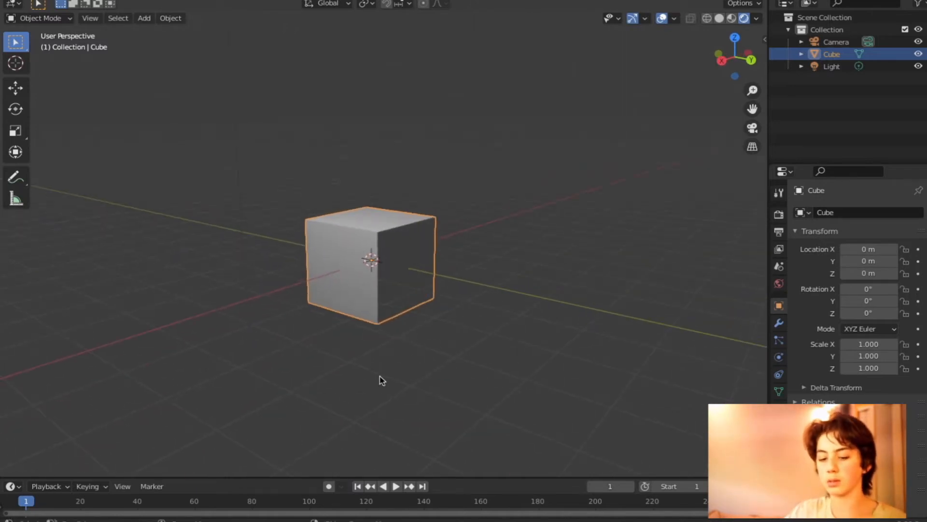
scroll(338, 384, down, 2)
scroll(430, 326, down, 2)
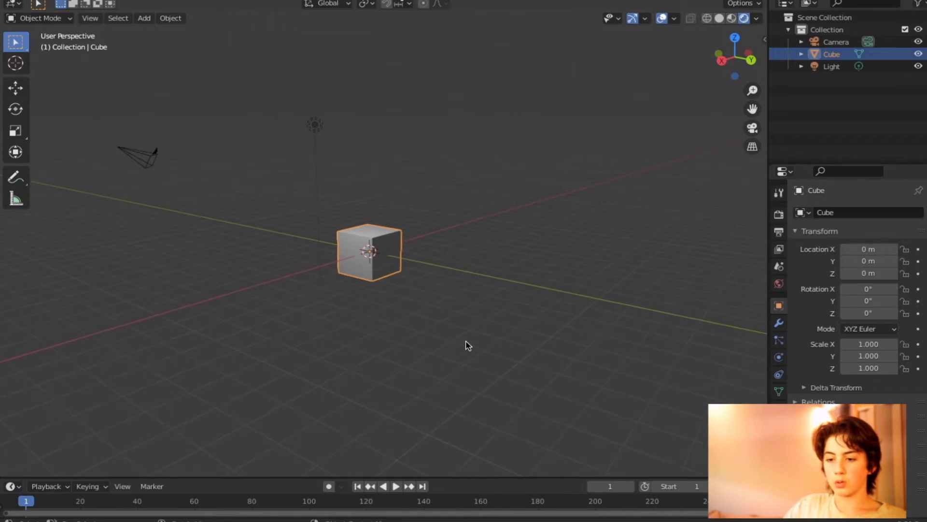
key(g)
key(z)
click(482, 345)
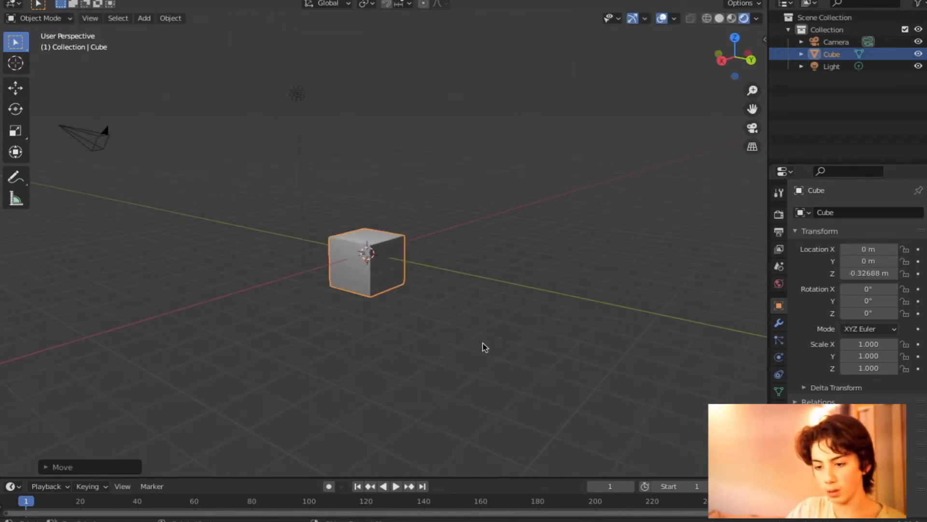
Step: Raise the lowered cube by exactly 1 m along the global Z axis
scroll(483, 344, up, 2)
key(g)
key(z)
key(1)
key(Return)
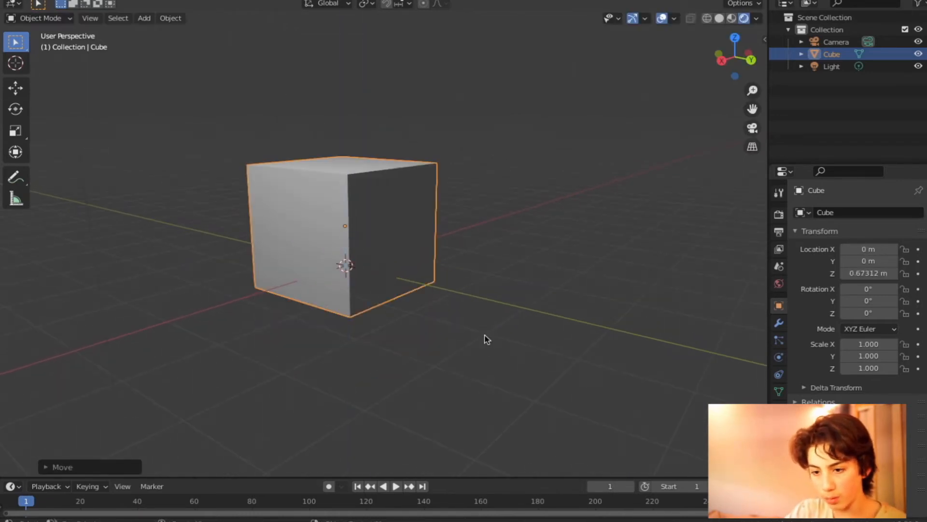
Step: Undo the 1 m move and reset the cube's location to the world origin
scroll(408, 316, up, 3)
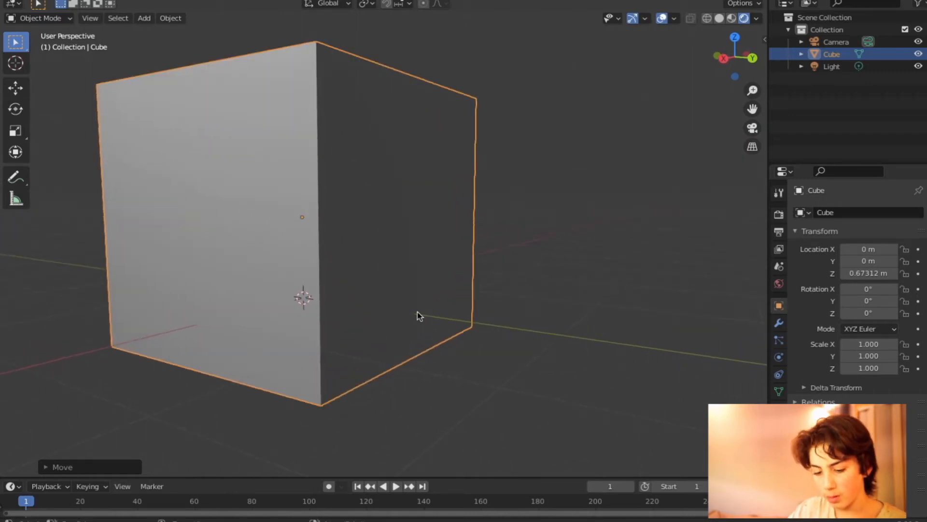
key(ctrl+z)
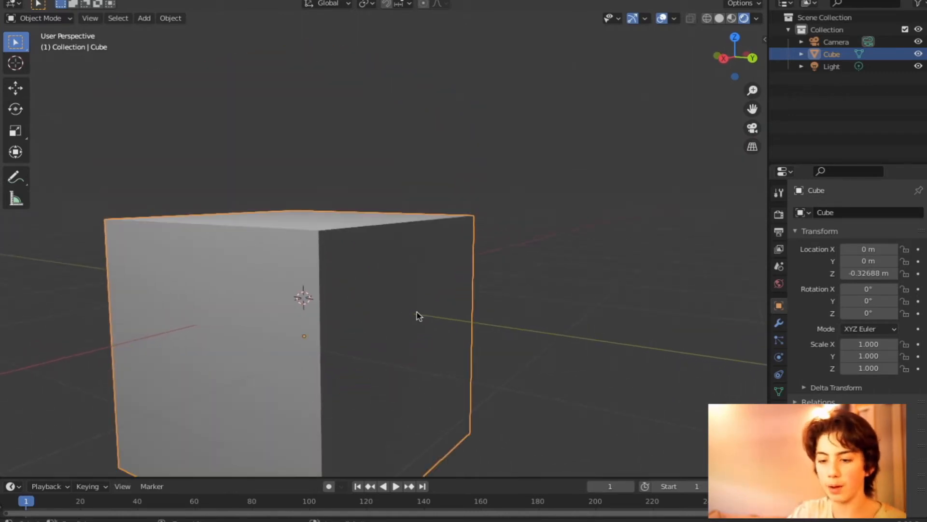
key(alt+g)
Step: Raise the cube freely along the global Z axis to about Z 1.003 m, so it rests on the ground plane
scroll(416, 311, down, 3)
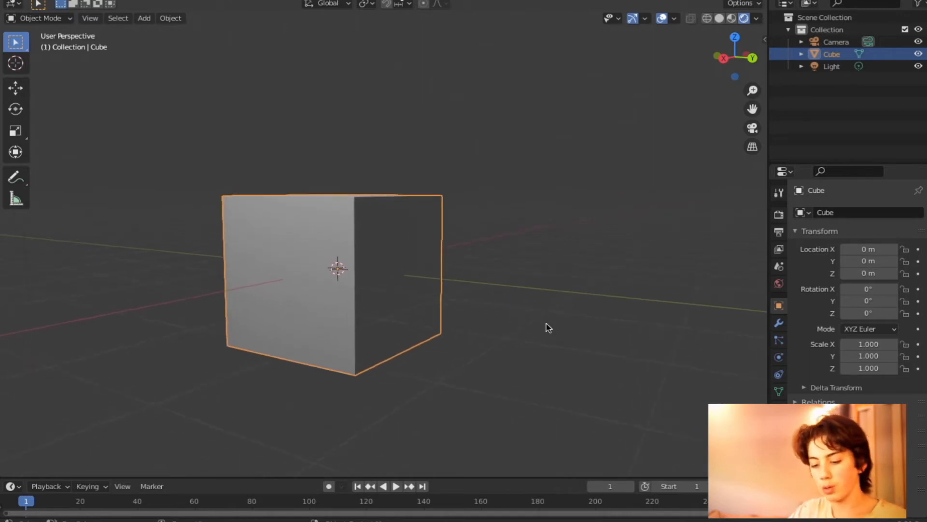
key(g)
key(z)
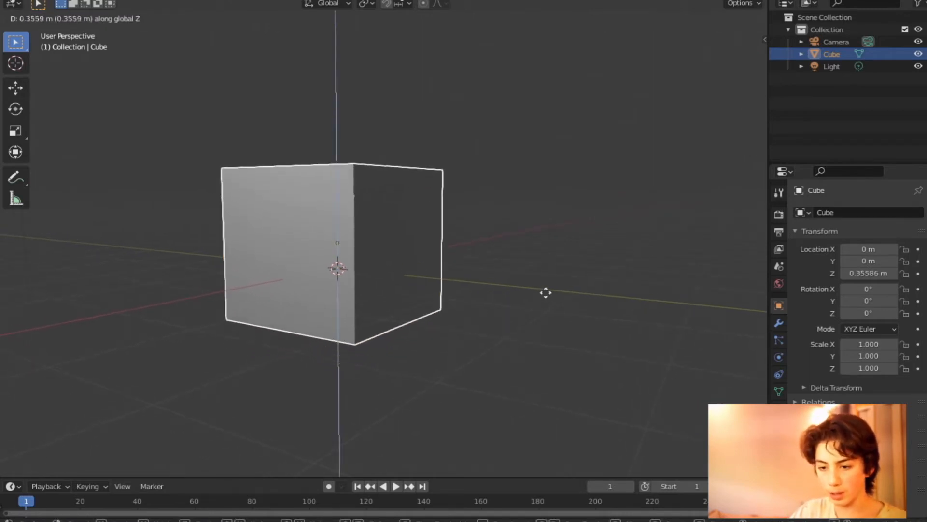
click(552, 251)
Step: In the right orthographic view, fine-tune the cube's height to about Z 1.002 m so its base meets the ground line
middle_drag(472, 288, 522, 278)
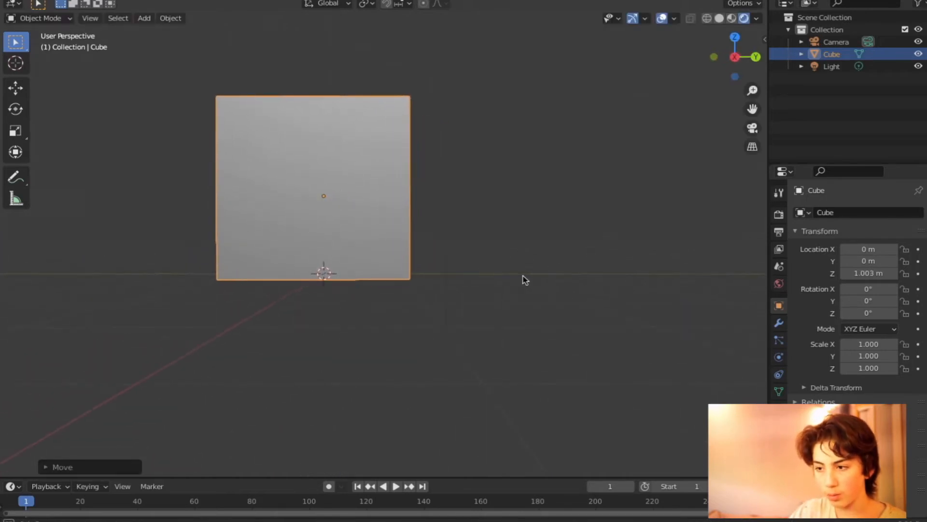
key(KP_3)
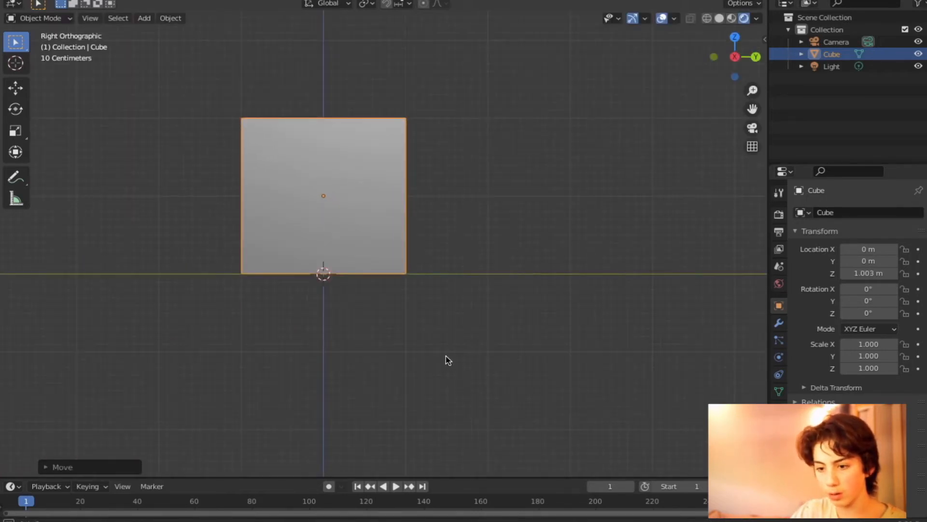
scroll(446, 357, up, 4)
scroll(482, 381, up, 4)
shift+middle_drag(482, 381, 416, 238)
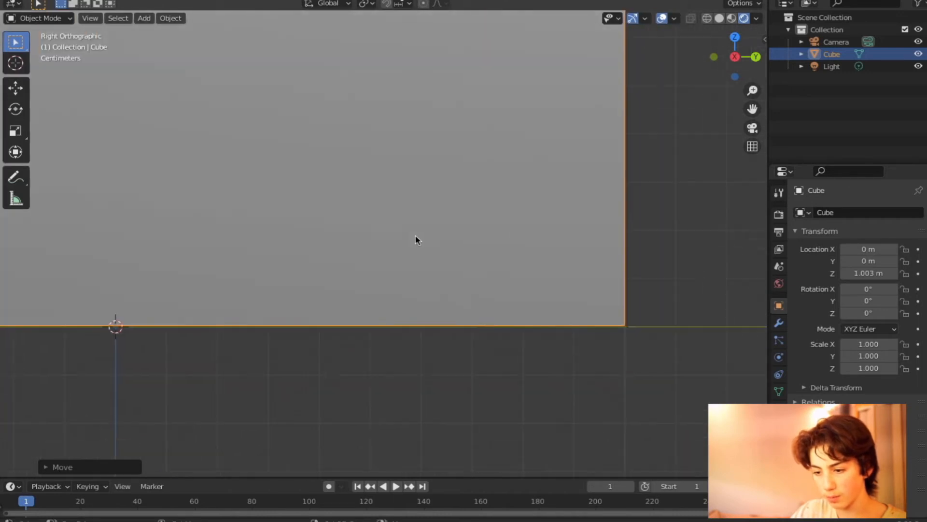
key(g)
key(z)
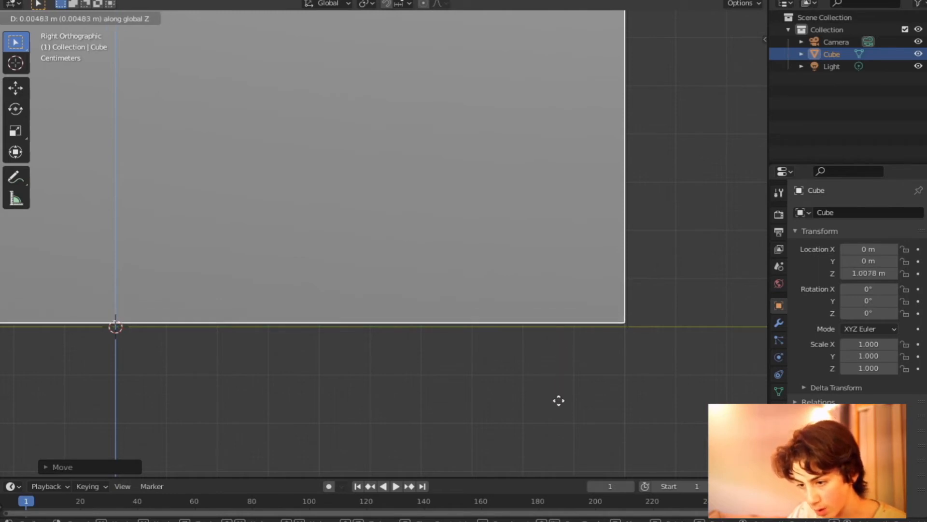
click(558, 417)
Step: Add a plane mesh at the world origin beneath the cube
middle_drag(600, 265, 374, 302)
scroll(375, 302, down, 3)
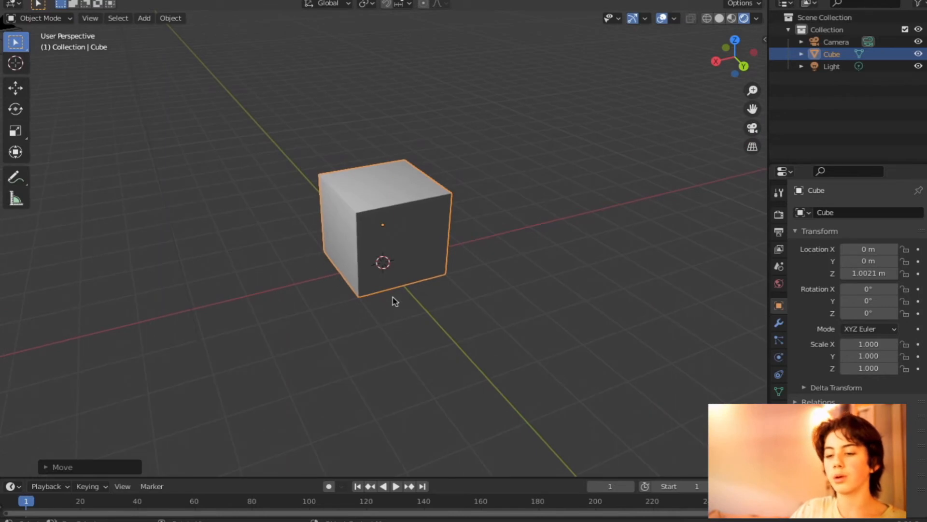
key(shift+a)
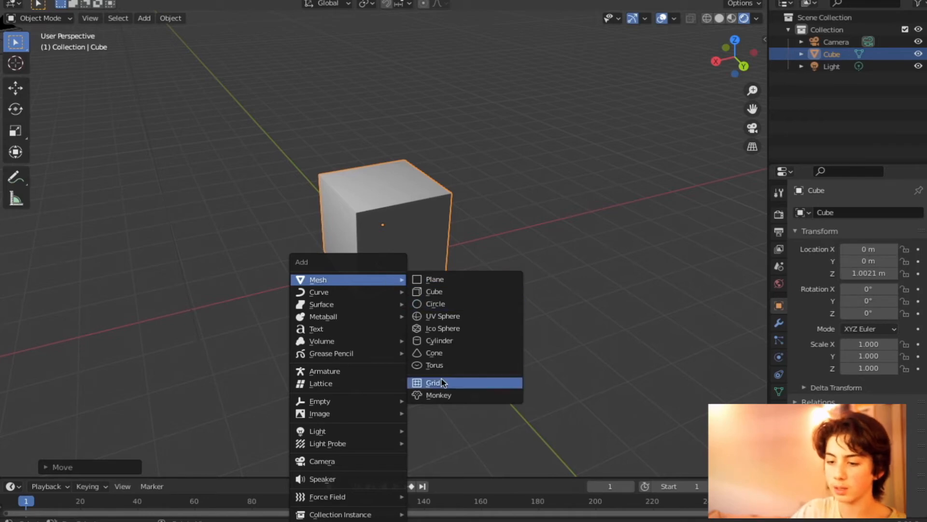
click(144, 18)
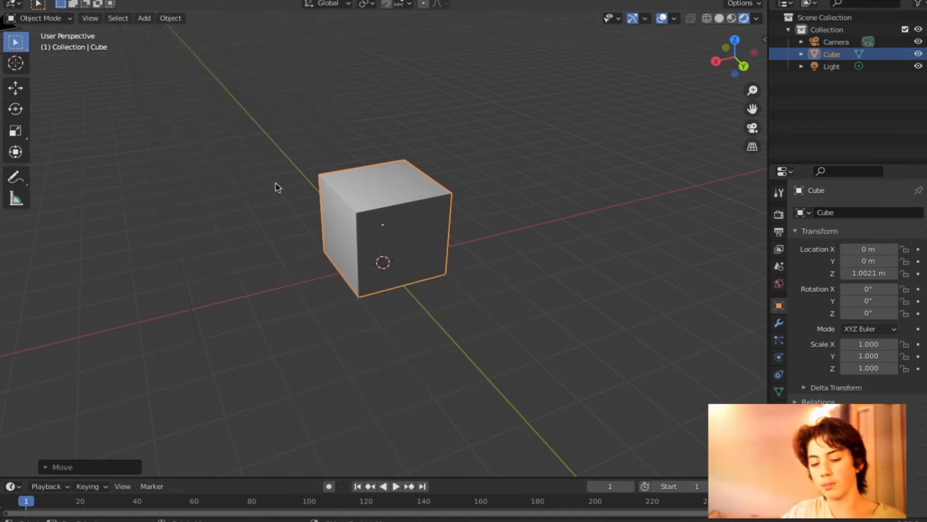
key(shift+a)
mouse_move(325, 238)
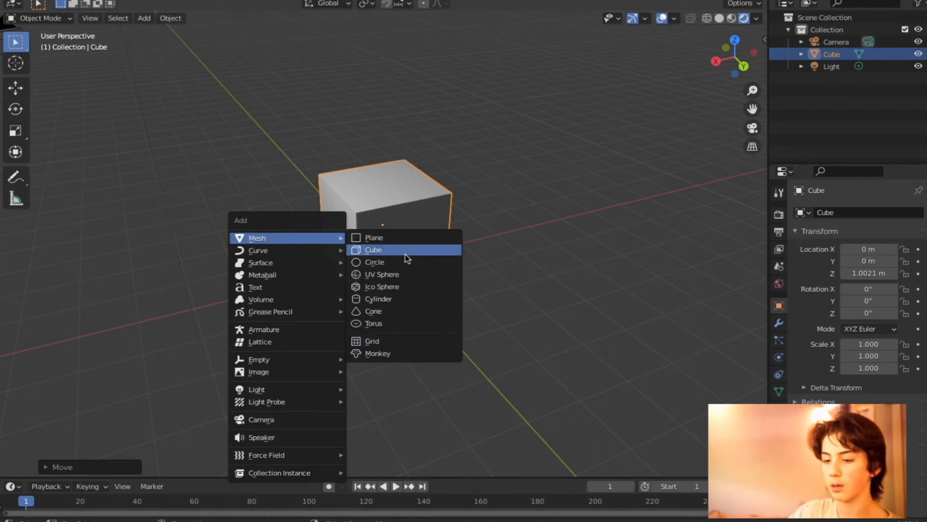
click(402, 238)
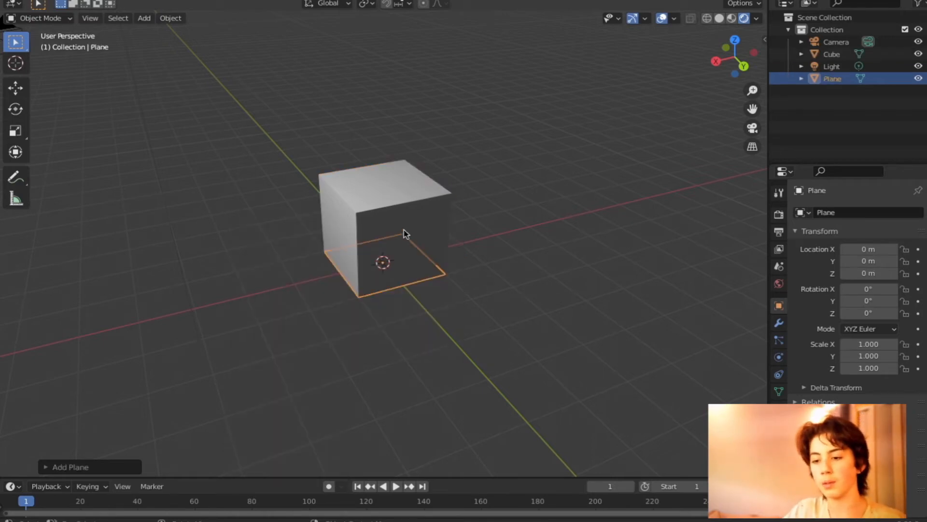
Step: Scale the plane up uniformly to about 7.722 so it forms a floor around the cube
key(s)
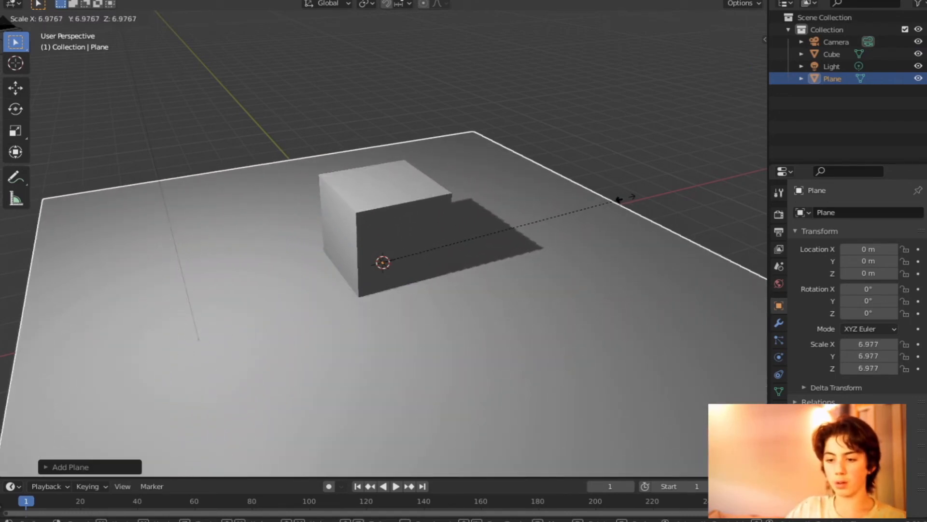
click(642, 190)
middle_drag(535, 222, 416, 215)
scroll(406, 212, down, 4)
scroll(516, 264, up, 4)
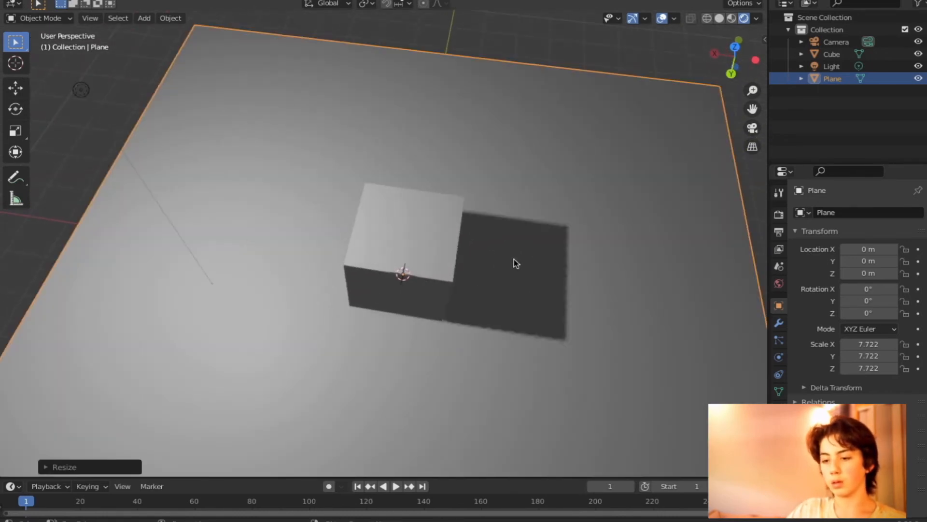
middle_drag(515, 263, 306, 201)
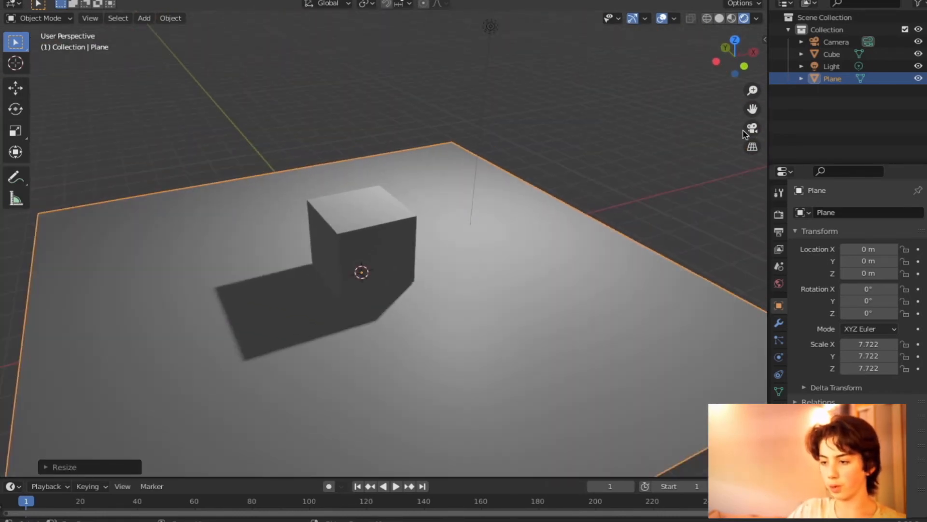
Step: Look through the scene camera and examine how the cube is framed
click(751, 129)
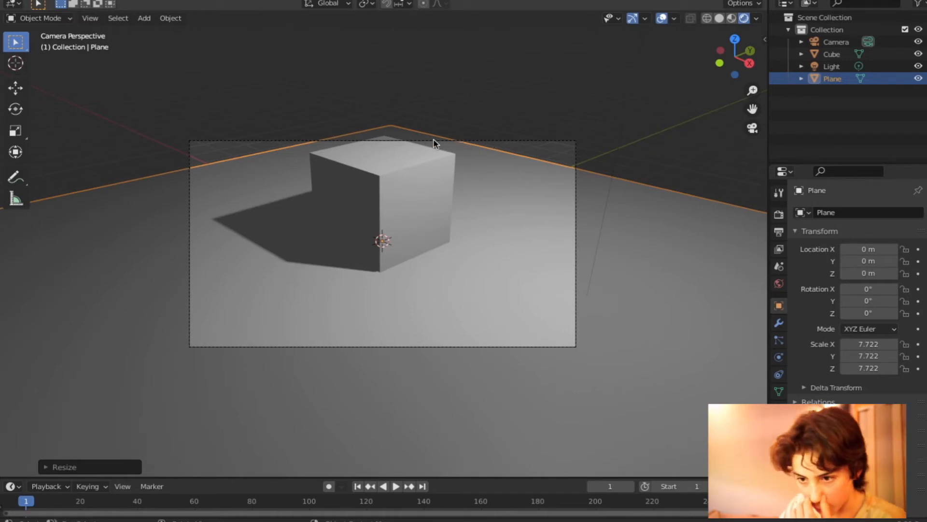
scroll(401, 157, up, 5)
scroll(395, 141, down, 5)
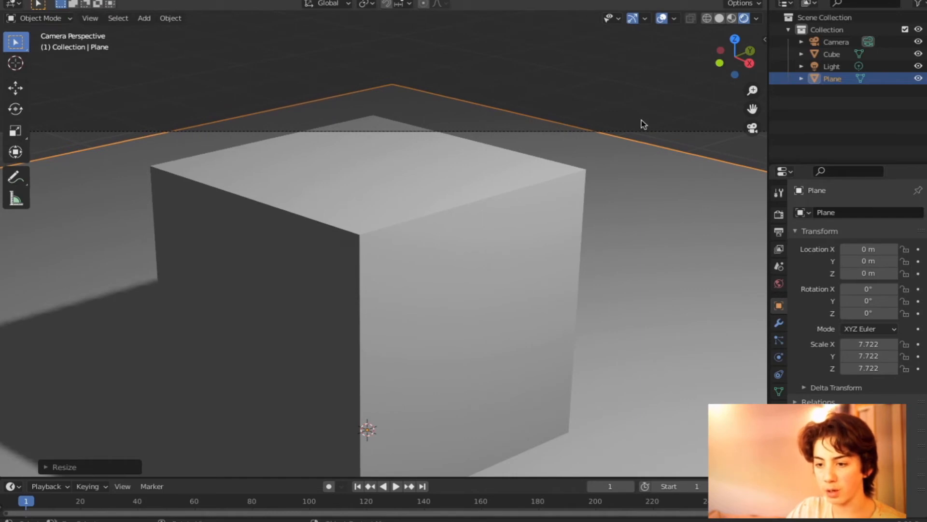
scroll(605, 124, down, 3)
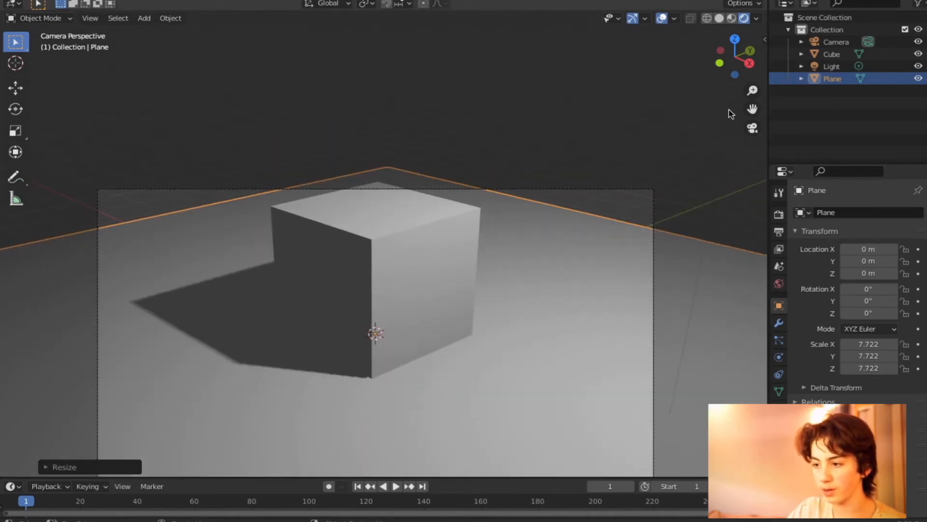
Step: Raise the camera along the global Z axis to about Z 5.795 m so the whole cube fits the frame
click(594, 189)
click(835, 42)
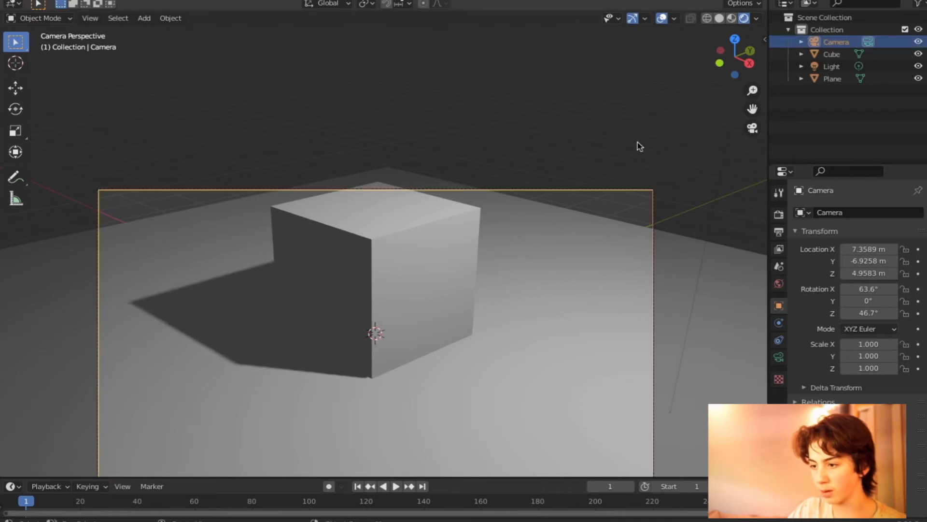
scroll(585, 256, down, 2)
key(g)
key(z)
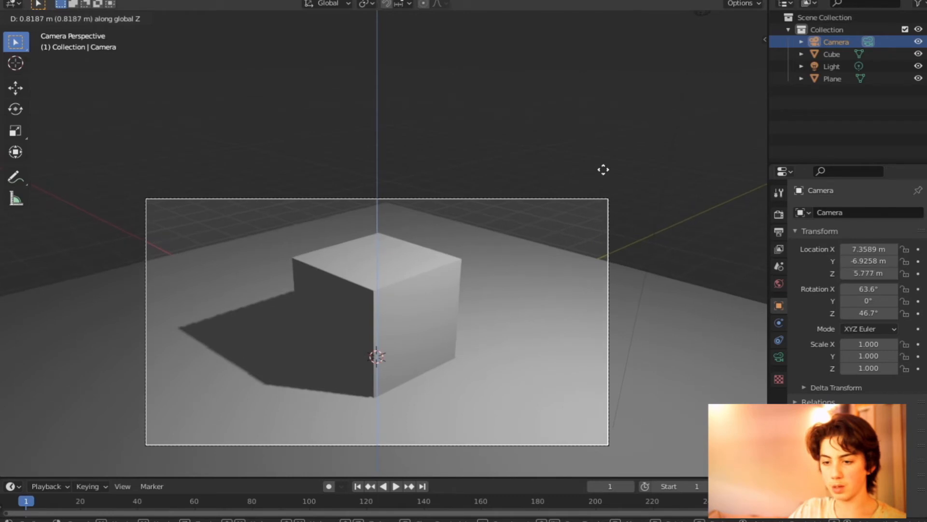
click(594, 178)
shift+middle_drag(507, 282, 495, 223)
scroll(535, 205, up, 1)
scroll(497, 213, down, 3)
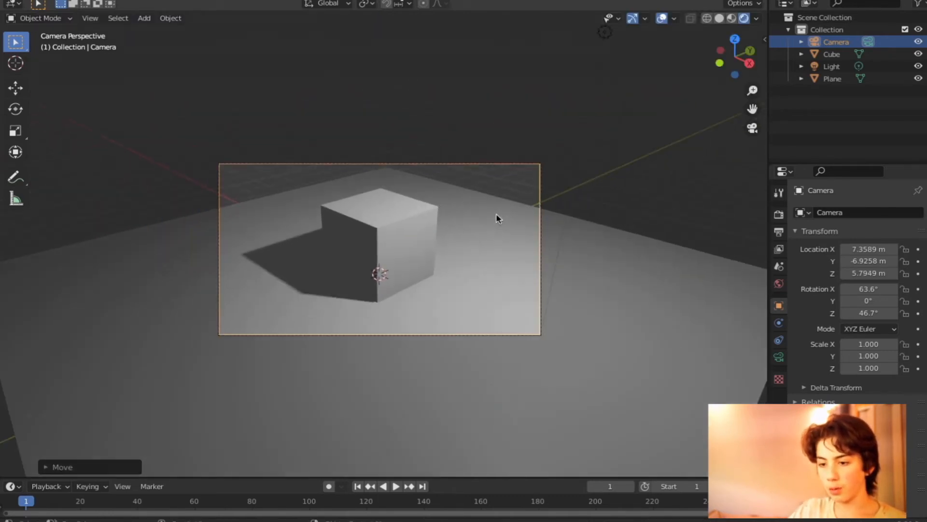
Step: Render the current frame, examine the whole image and return to the 3D viewport
click(85, 3)
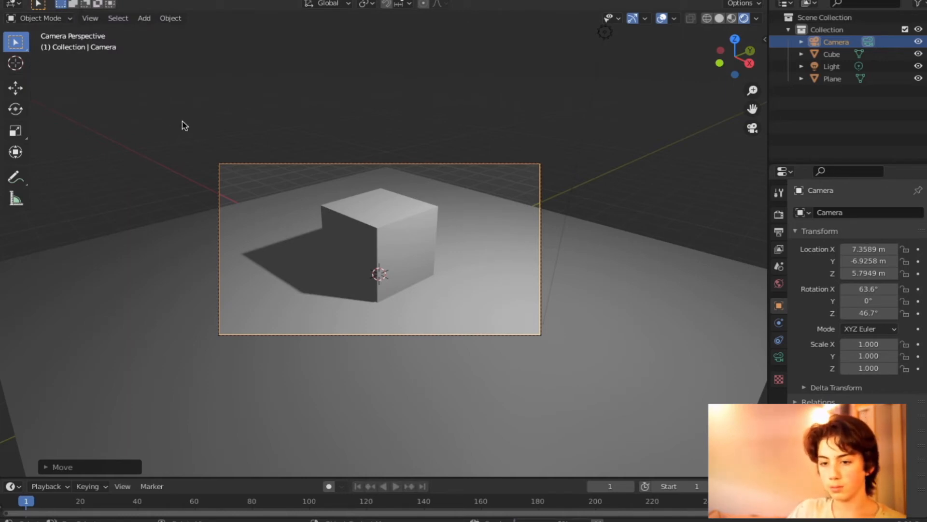
key(F12)
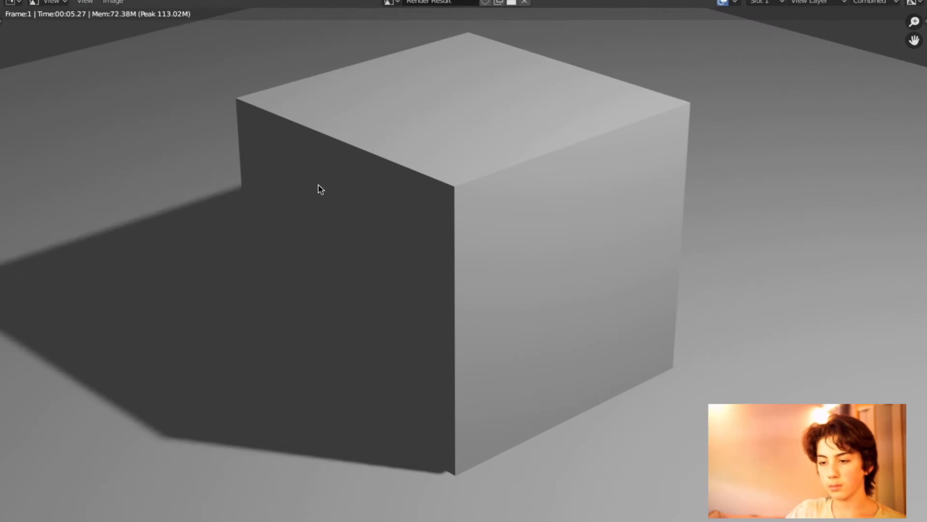
scroll(355, 179, down, 2)
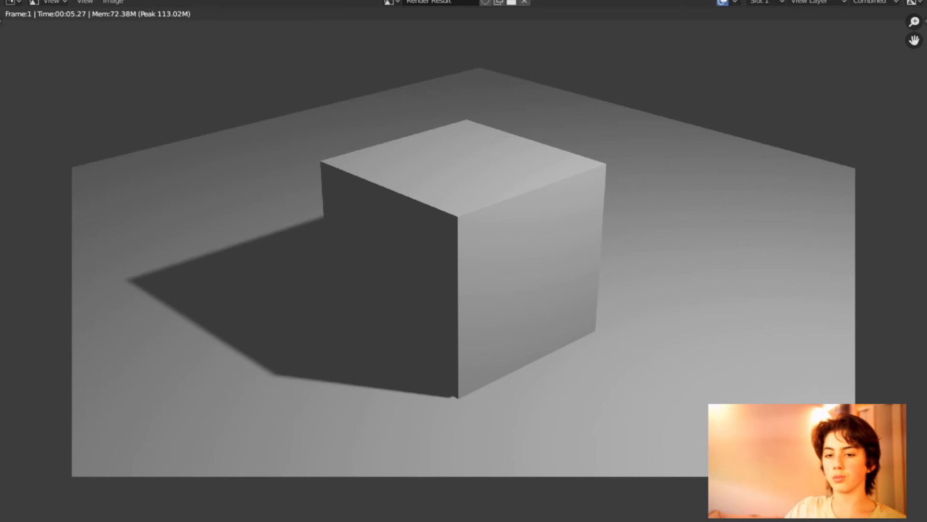
key(Escape)
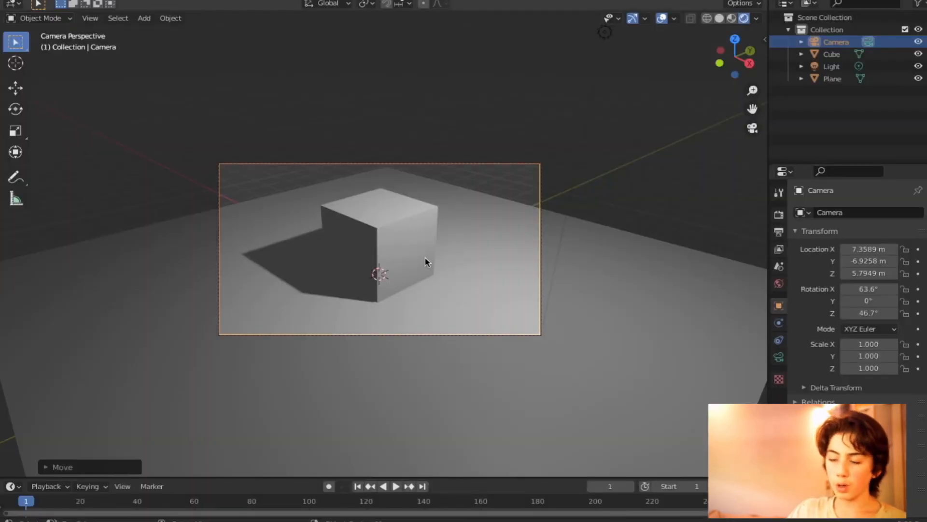
Step: In the top orthographic view, duplicate the point light and place the copy at about X -3.96 m, Y 4.10 m
middle_drag(478, 259, 500, 316)
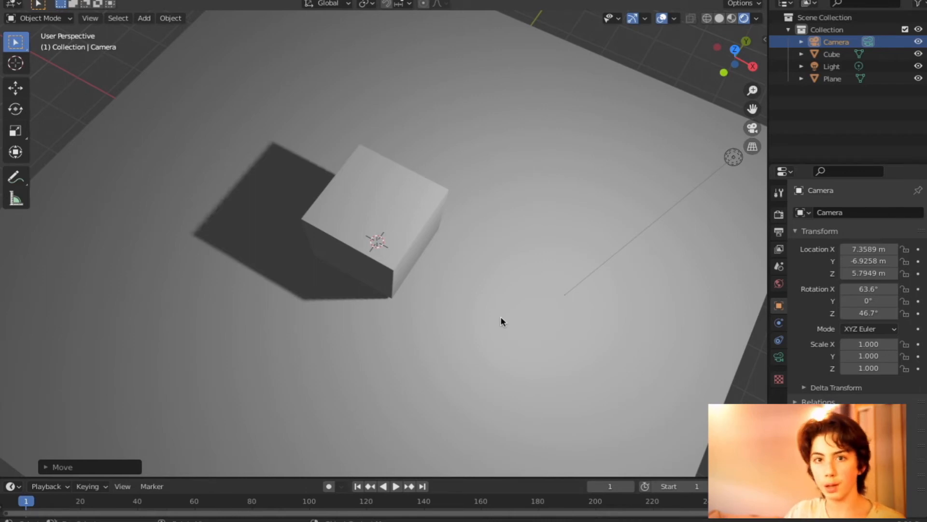
scroll(483, 314, down, 5)
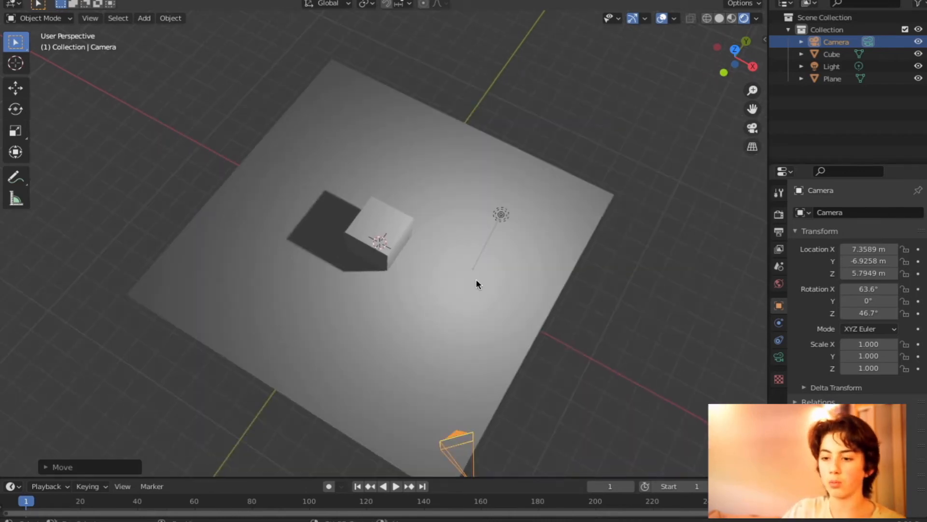
scroll(470, 309, up, 4)
click(575, 292)
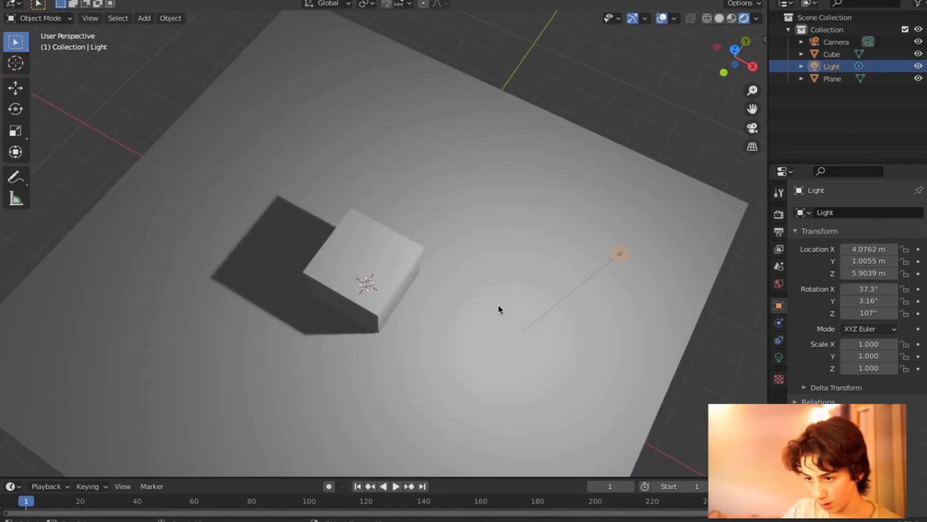
middle_drag(352, 317, 372, 335)
key(KP_7)
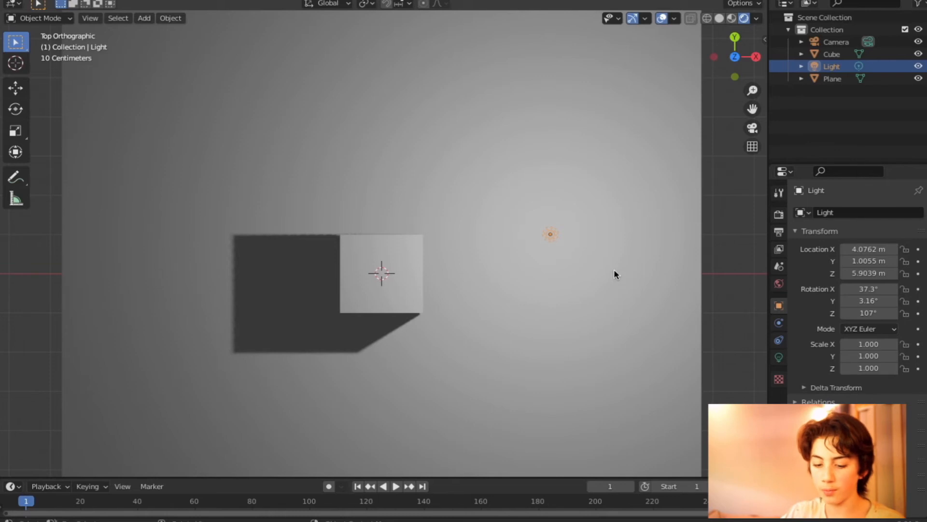
key(shift+d)
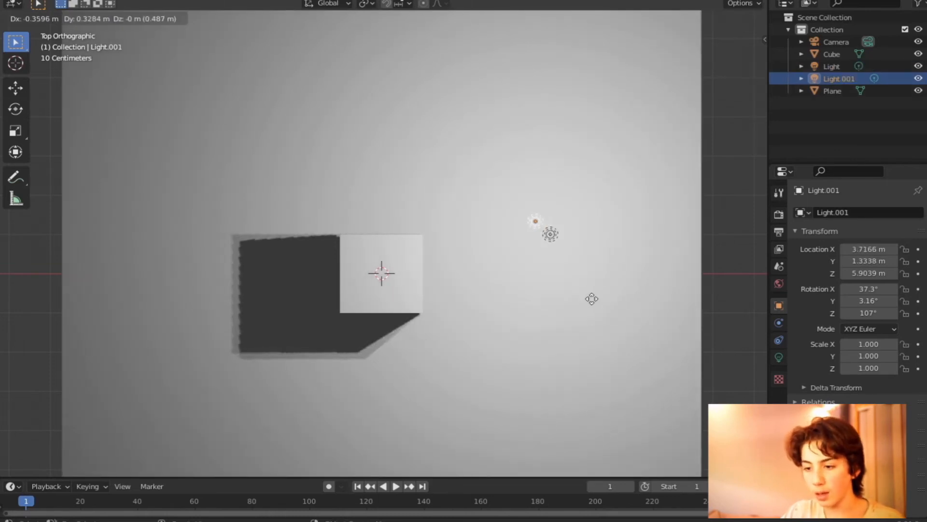
click(275, 190)
scroll(359, 269, down, 2)
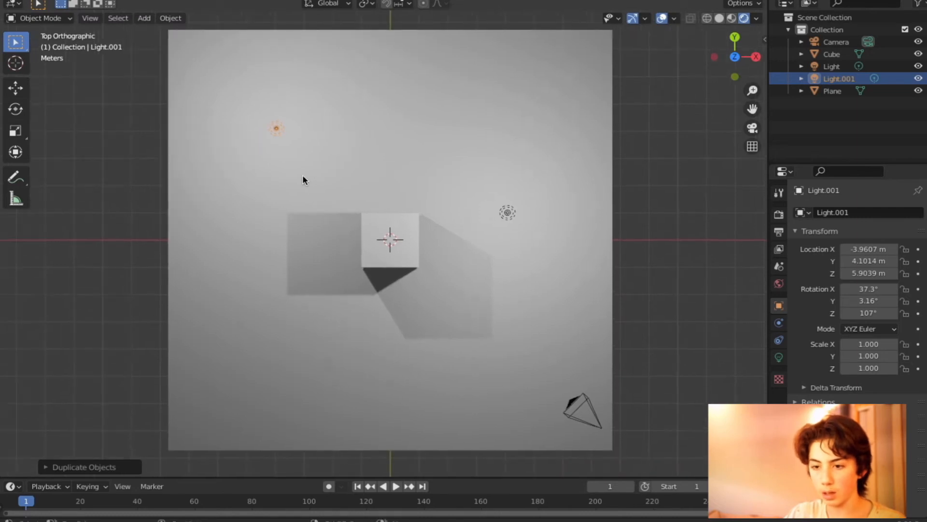
Step: Duplicate the copied light again and place the new one at about X -4.19 m, Y -3.80 m
key(shift+d)
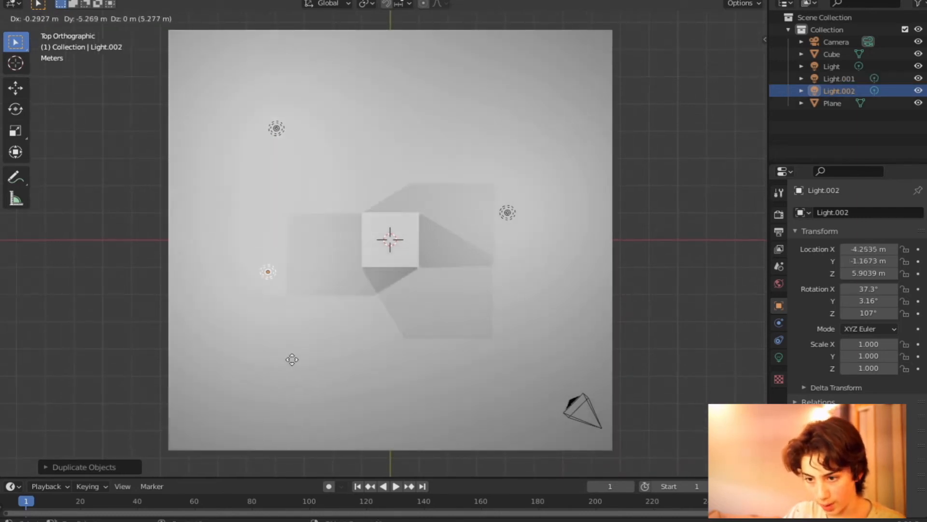
click(296, 394)
scroll(488, 337, up, 2)
middle_drag(488, 337, 485, 270)
scroll(602, 180, down, 2)
middle_drag(602, 181, 602, 217)
key(KP_7)
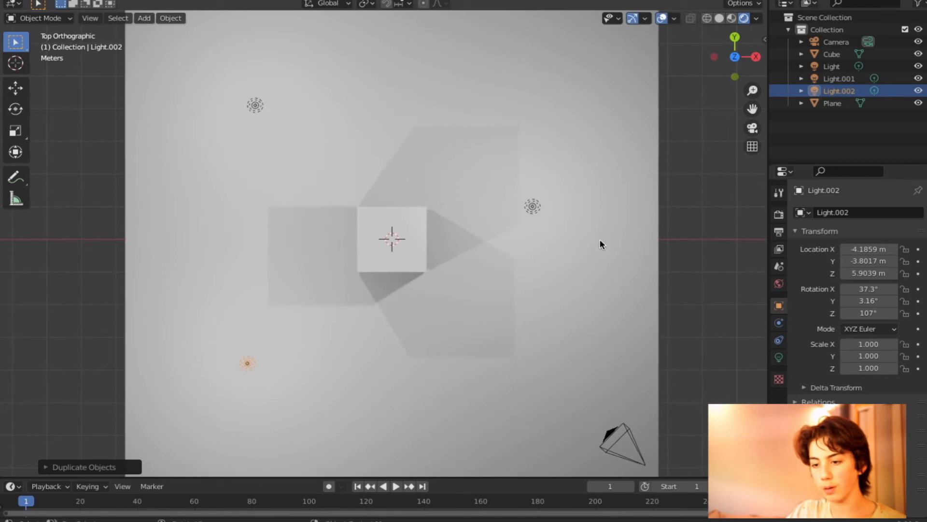
Step: Set the original light's colour to red, with hue about 0.997 and saturation about 0.8
click(533, 208)
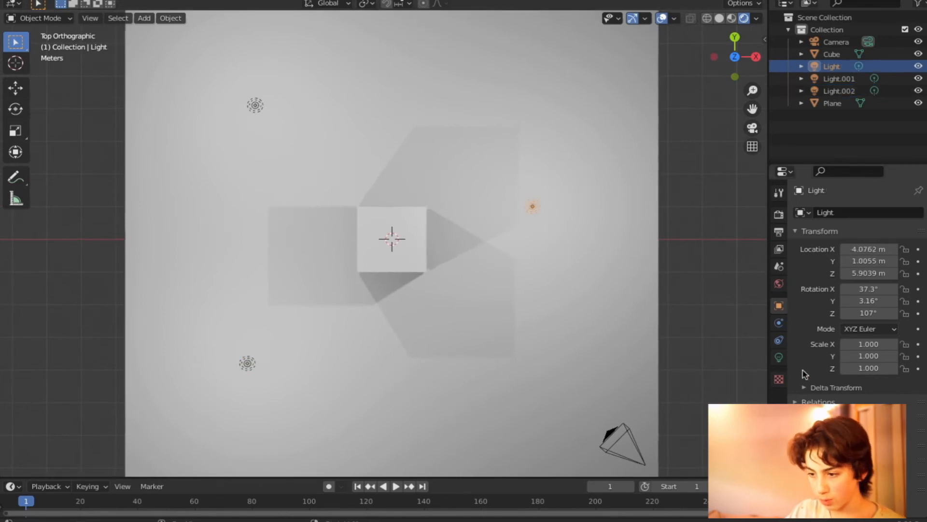
click(779, 357)
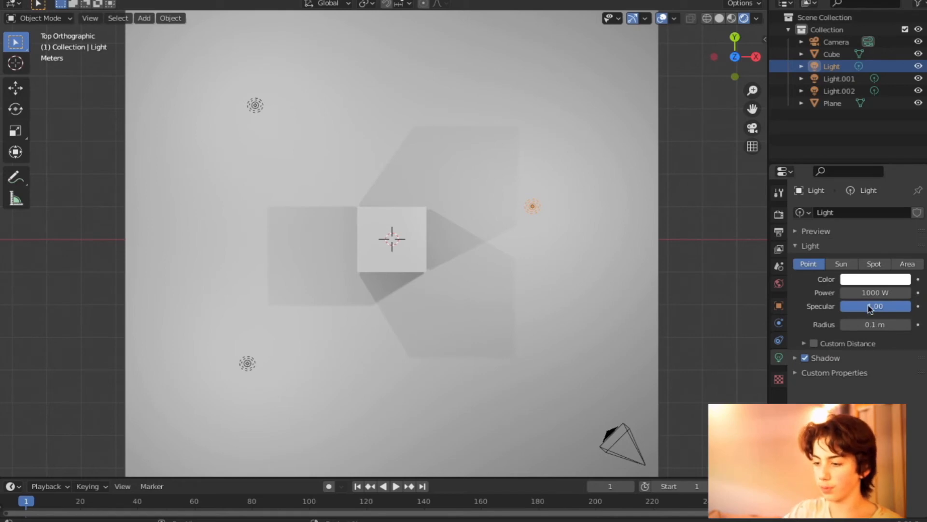
click(880, 283)
drag(843, 164, 845, 197)
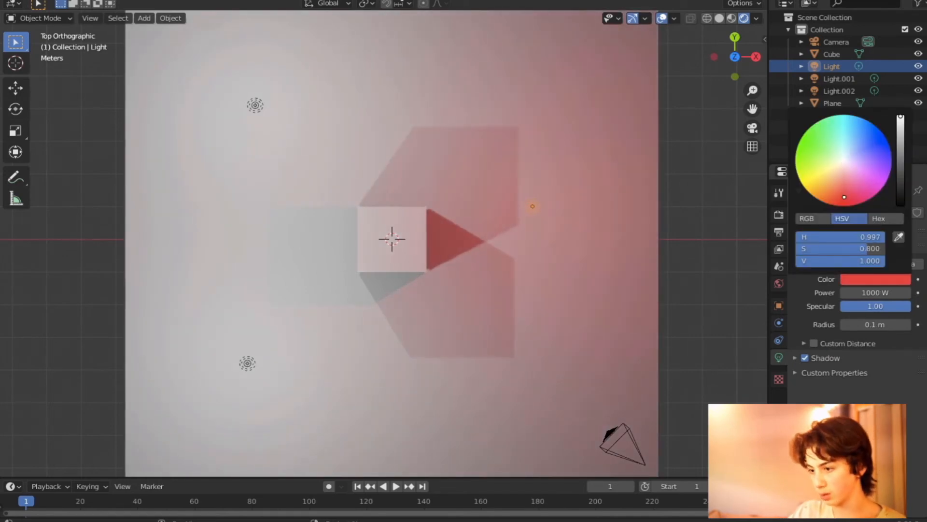
Step: Set the colour of the first duplicated light, Light.001, to a saturated blue
click(258, 109)
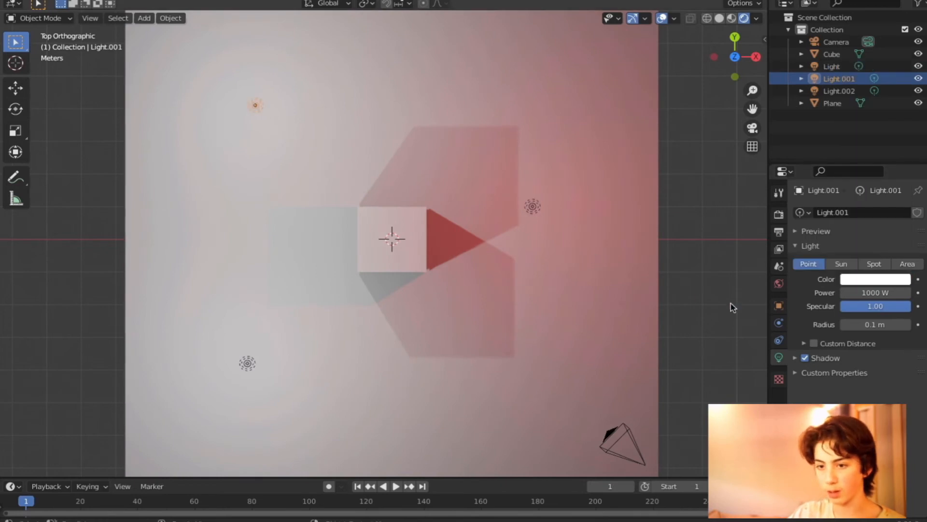
click(861, 280)
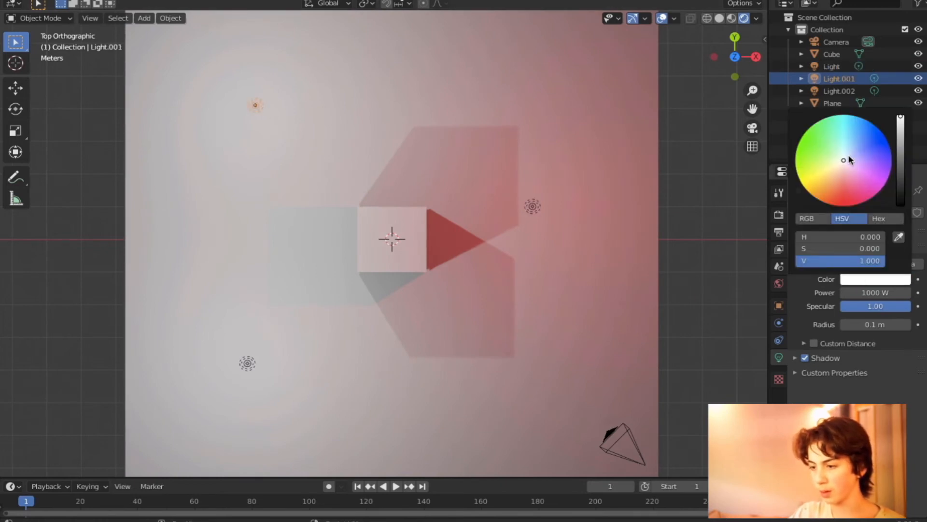
drag(853, 160, 885, 140)
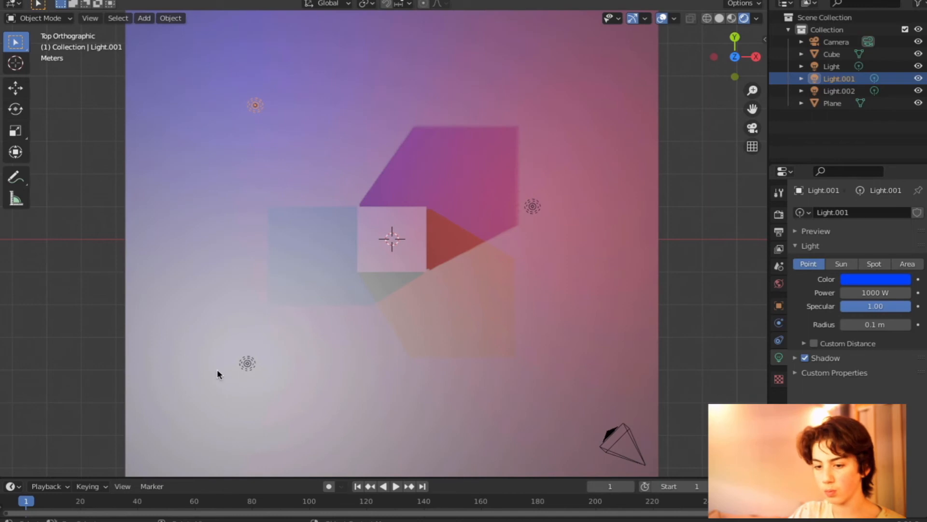
Step: Set the colour of the second duplicated light, Light.002, to bright green
click(247, 363)
click(845, 279)
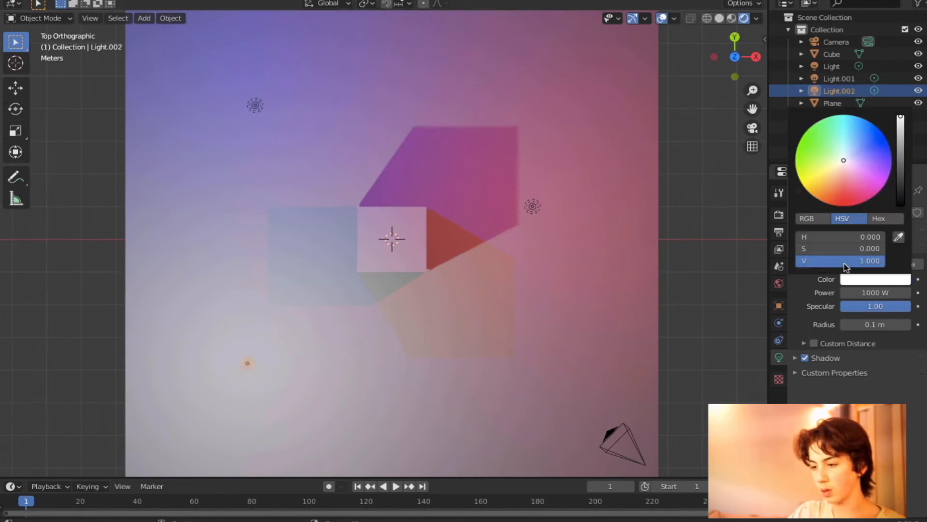
click(807, 140)
Step: Look through the scene camera and render the coloured-light cube scene as a still image
middle_drag(572, 319, 707, 107)
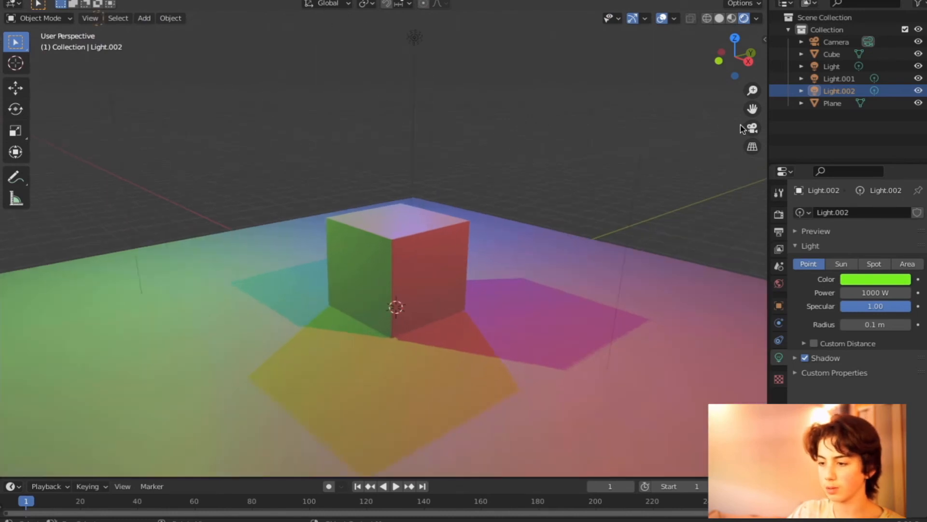
click(752, 128)
click(79, 4)
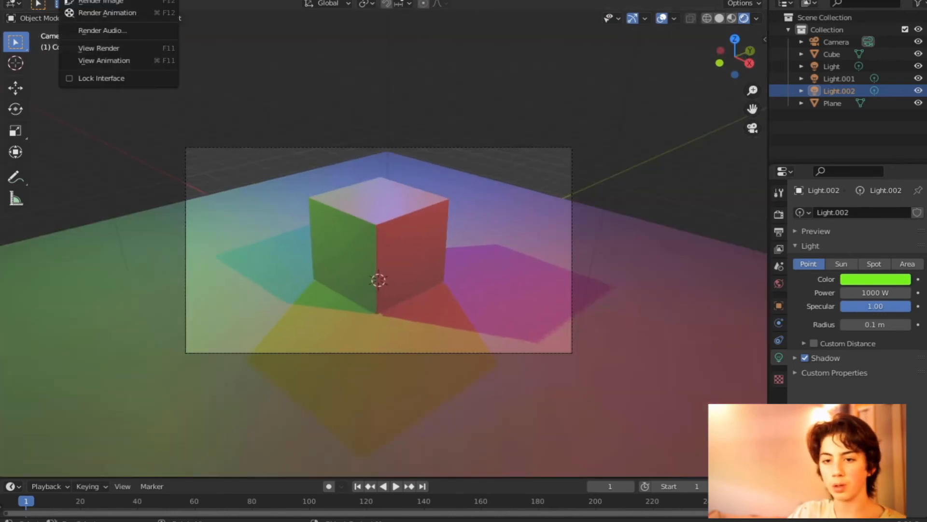
click(85, 6)
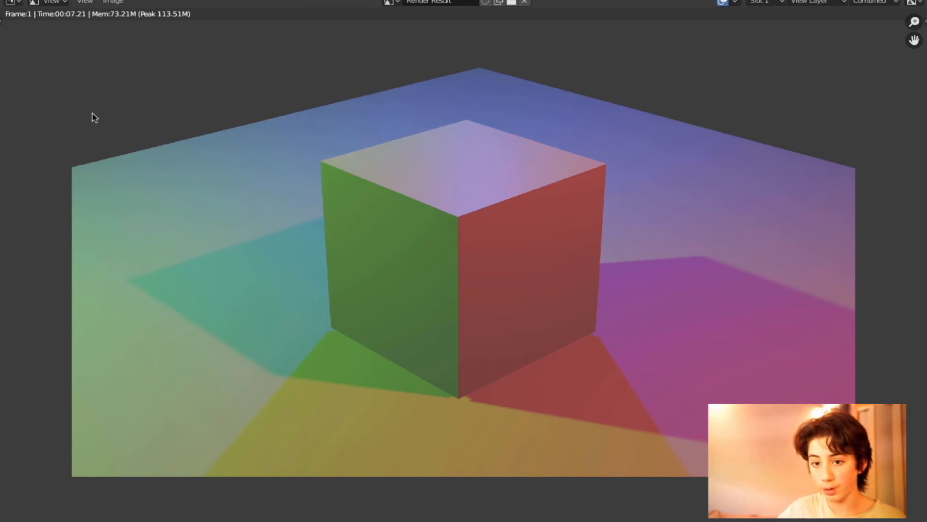
Step: Switch the render result to the empty Slot 2 and return to the 3D scene
click(770, 3)
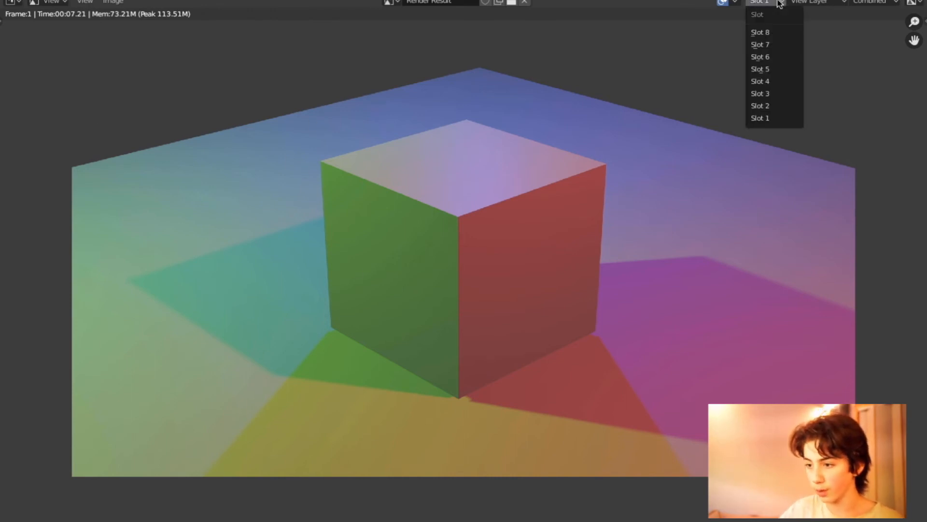
click(764, 106)
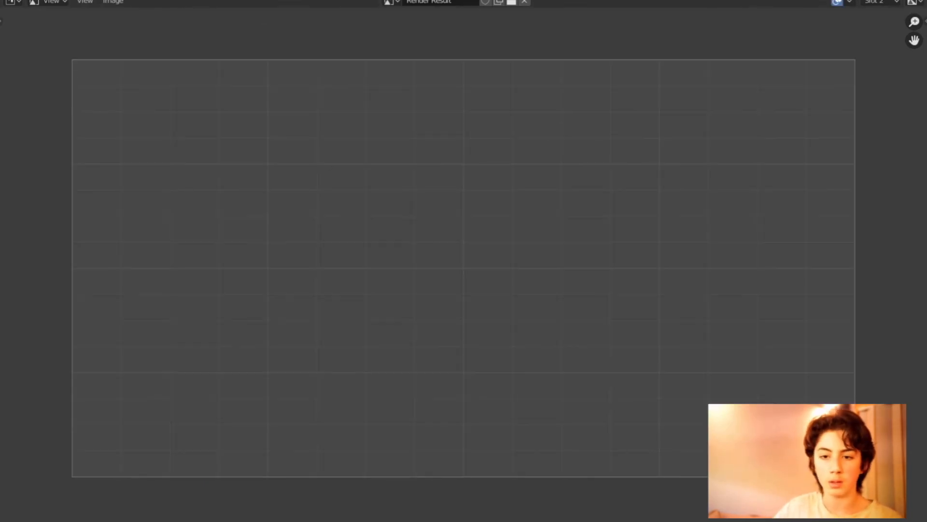
key(Escape)
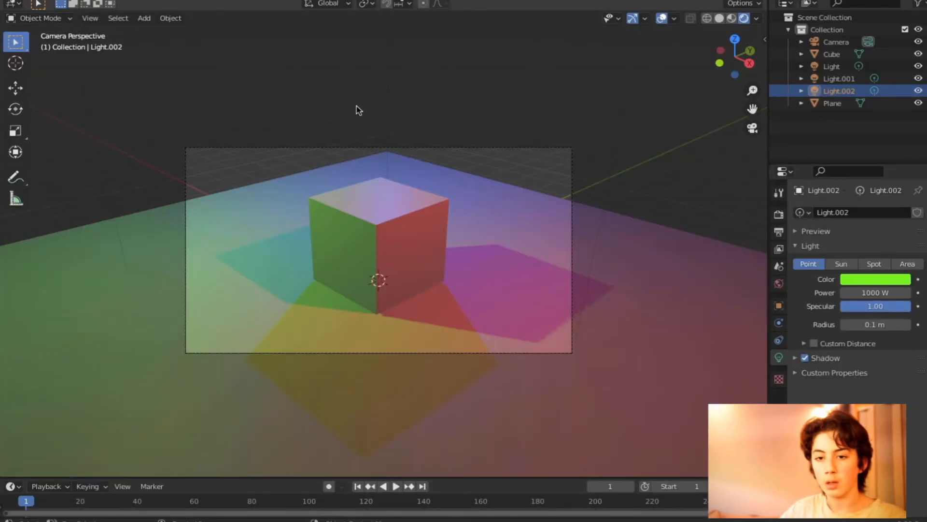
Step: Change the scene's render engine to Cycles and inspect the cube's path-traced preview up close
click(778, 216)
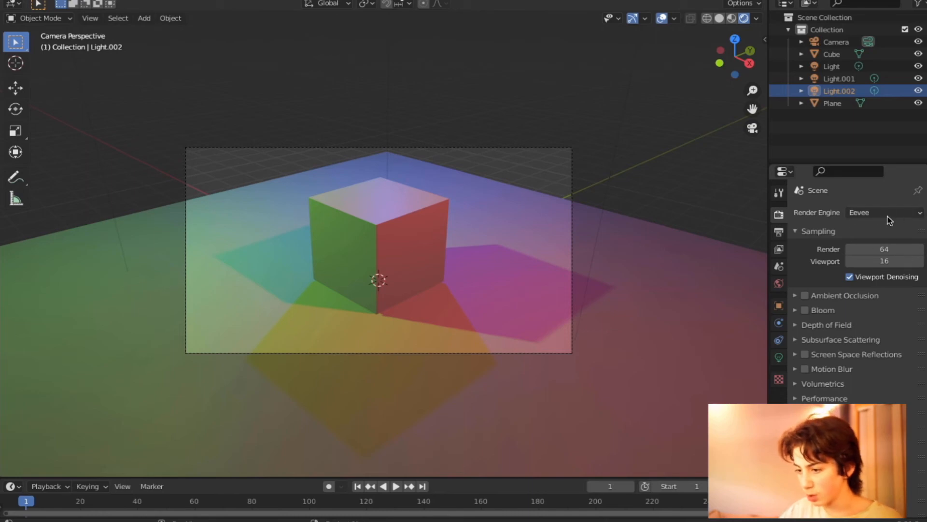
click(852, 213)
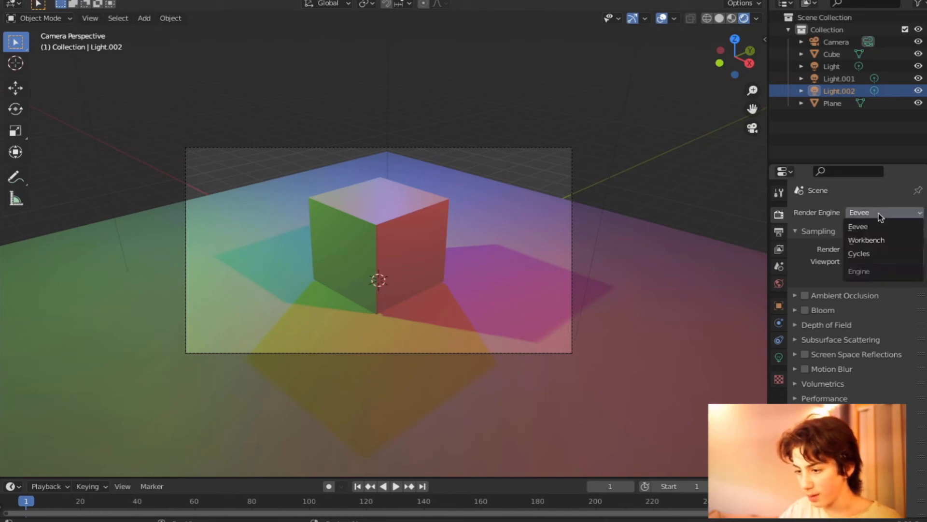
click(874, 255)
middle_drag(504, 221, 456, 263)
scroll(456, 261, up, 3)
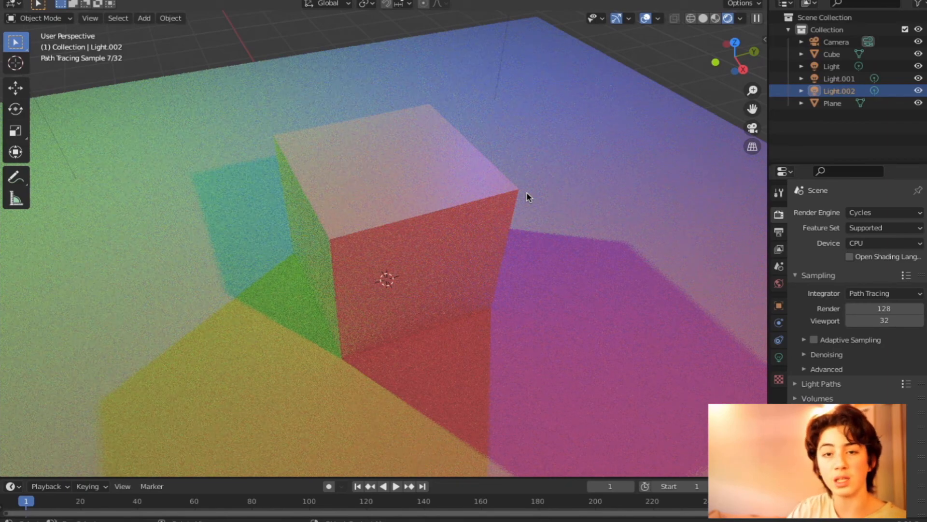
Step: Return to the camera view and render the scene as a still image with Cycles
click(752, 129)
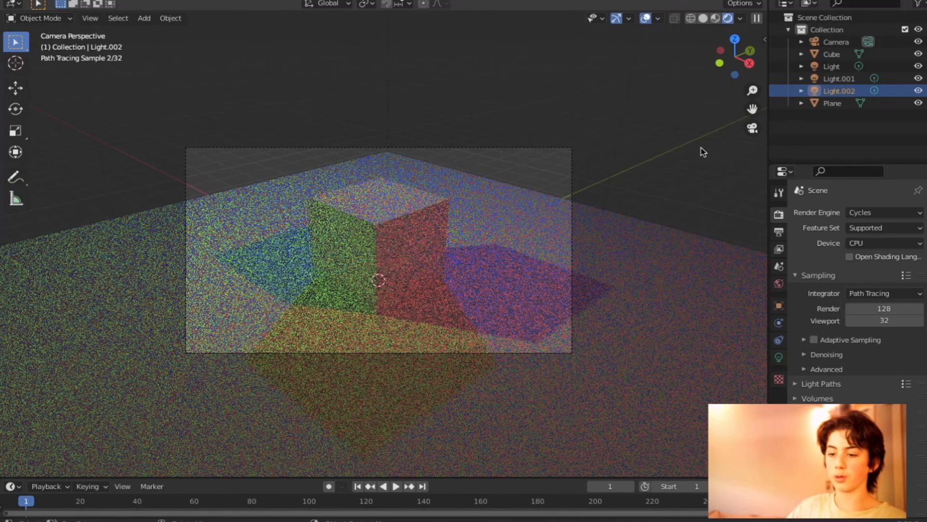
click(76, 0)
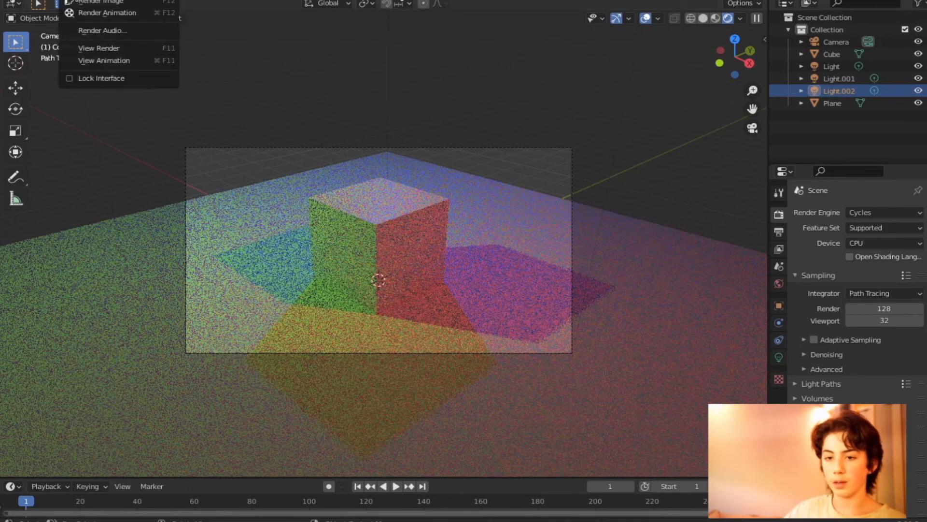
click(75, 2)
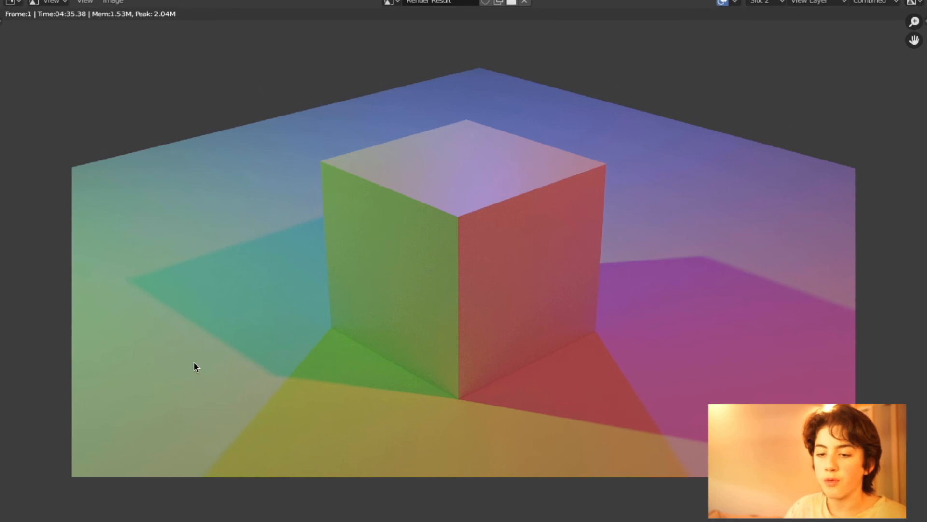
Step: Compare the Eevee render in Slot 1 with the Cycles render in Slot 2, ending on Slot 2
click(765, 3)
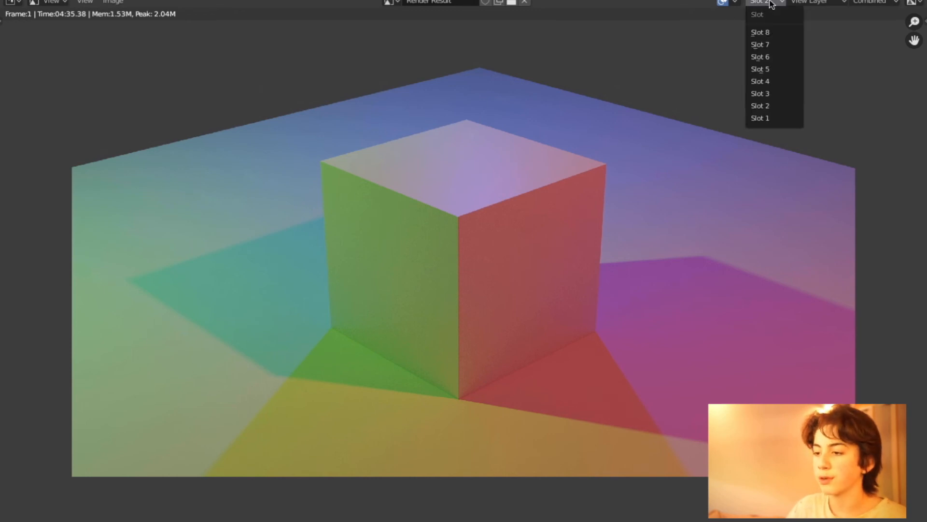
click(784, 119)
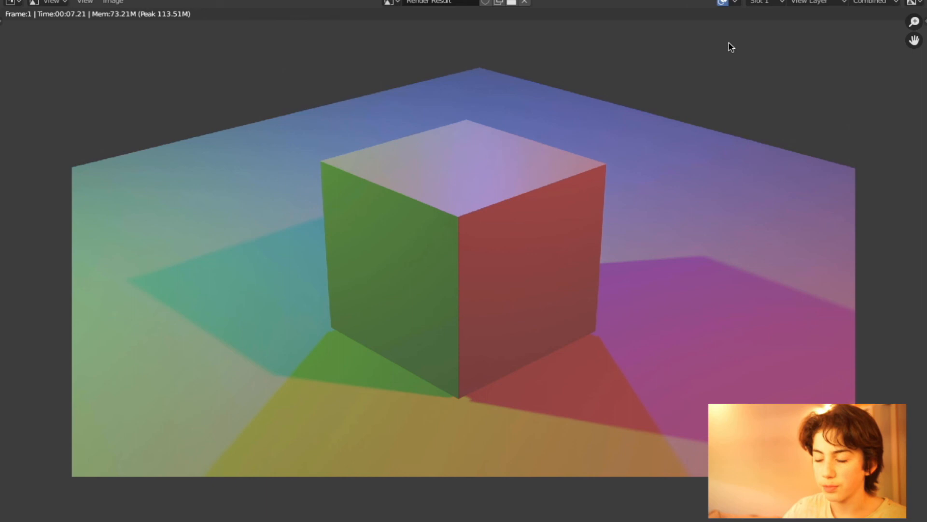
click(775, 4)
click(767, 96)
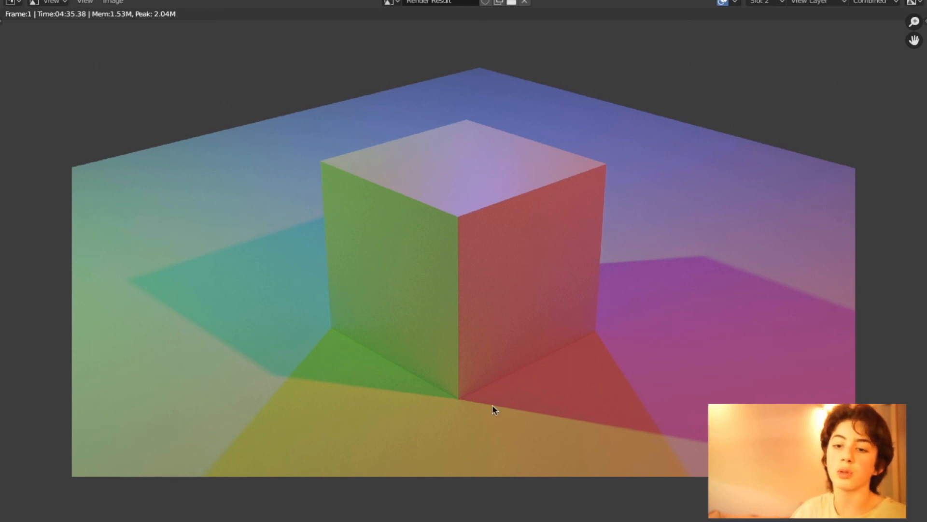
click(761, 4)
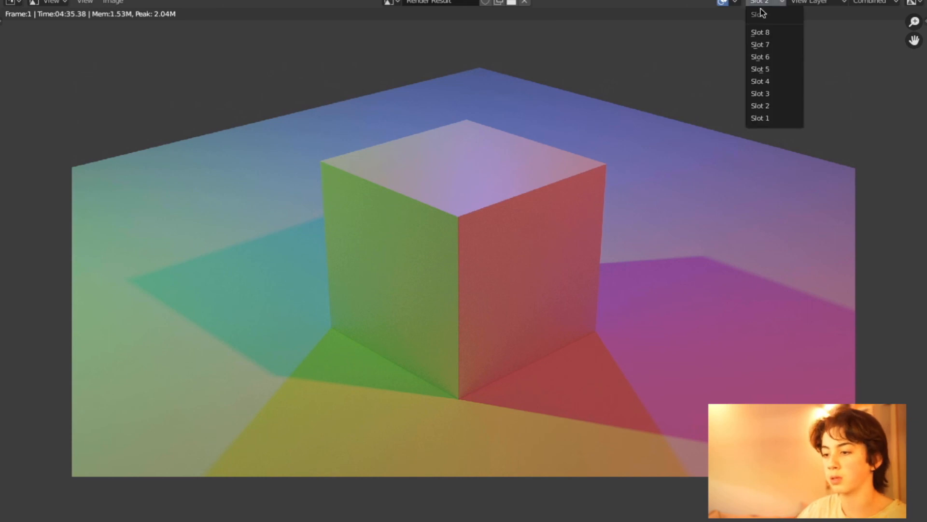
click(773, 118)
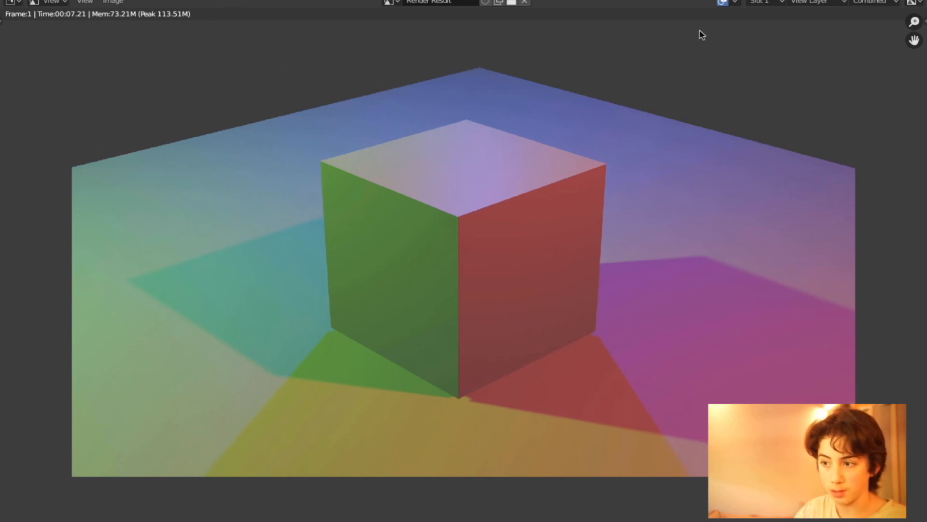
click(762, 3)
click(762, 106)
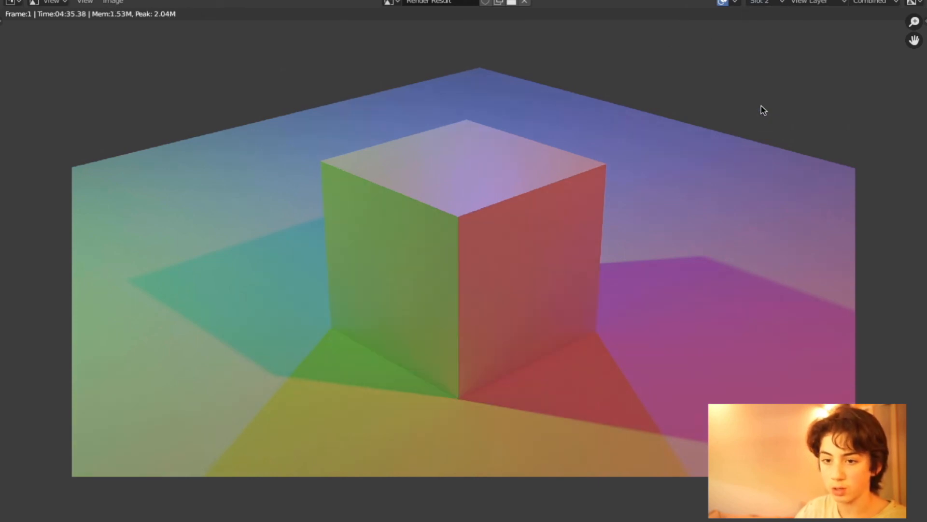